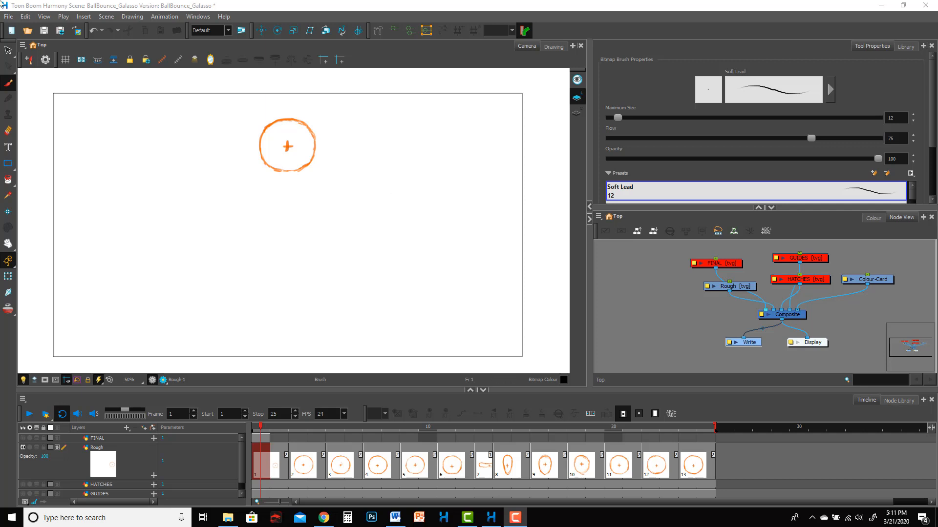
Step: Reach the File menu to start exporting the BallBounce_Galasso scene as a movie
{"action": "left_click", "coordinate": [10, 16]}
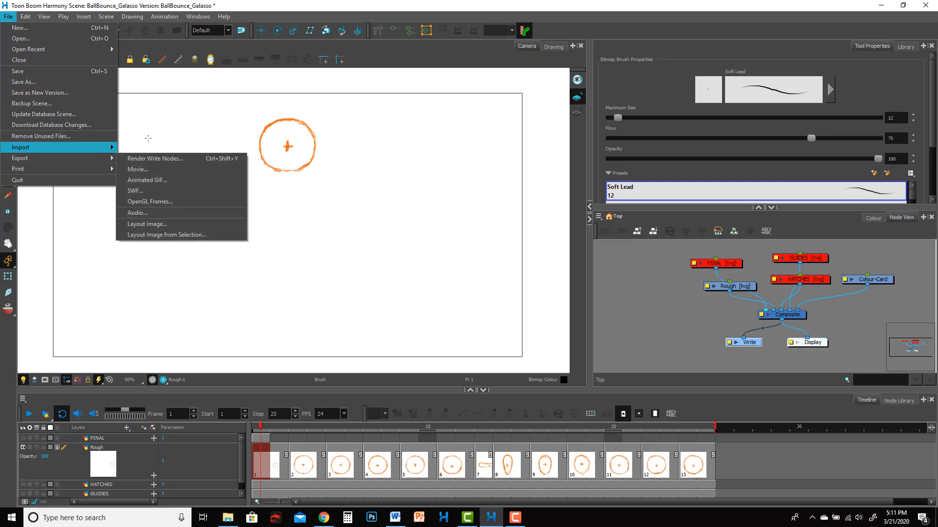
Step: Set the movie export's video format to H.264/MPEG-4 and focus the output file path
{"action": "mouse_move", "coordinate": [19, 158]}
{"action": "left_click", "coordinate": [127, 172]}
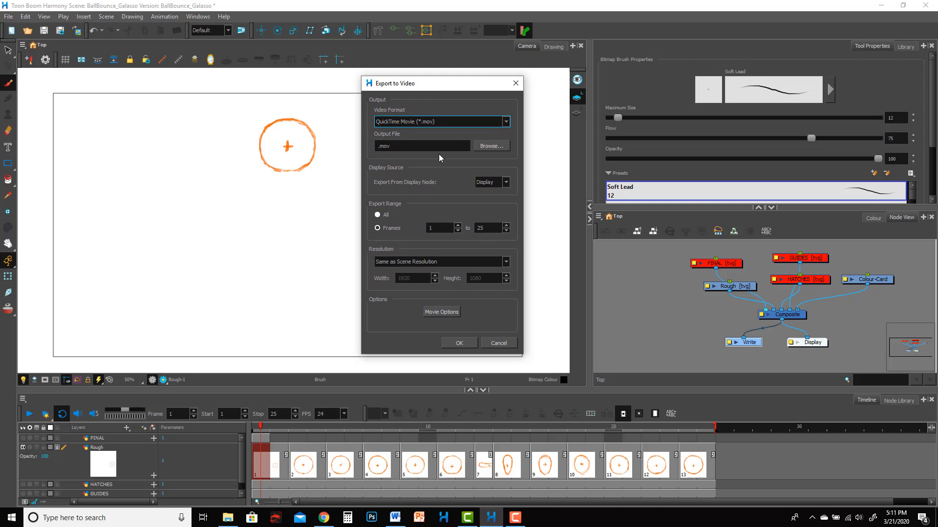
{"action": "left_click", "coordinate": [432, 122]}
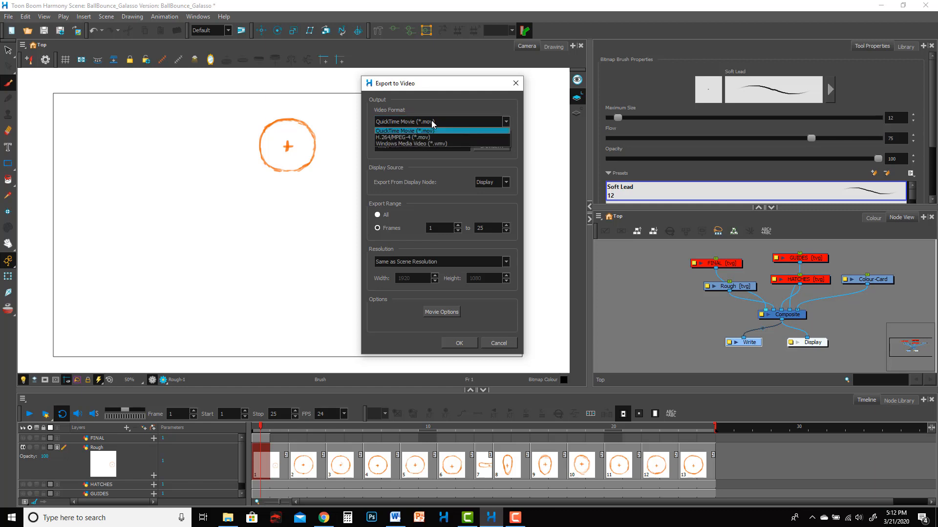
{"action": "left_click", "coordinate": [424, 136]}
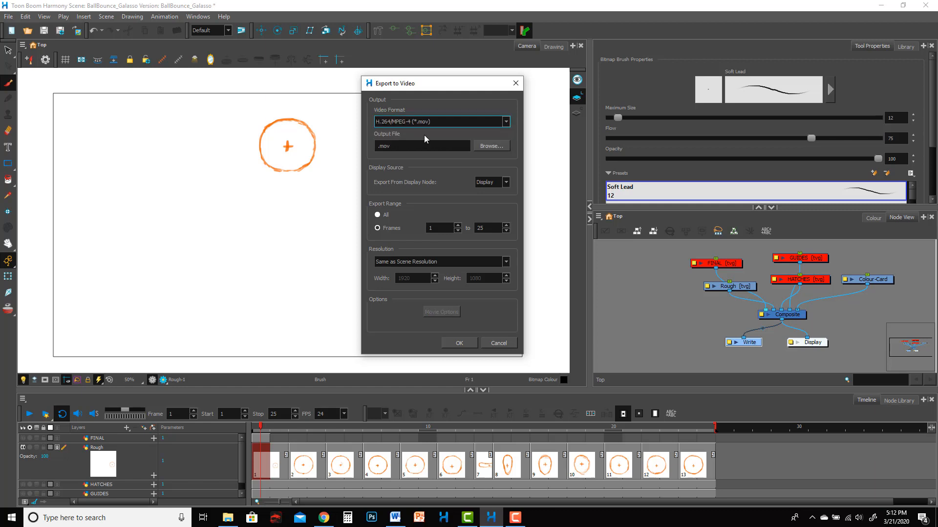
{"action": "left_click", "coordinate": [407, 147]}
Step: Browse the save location up to the ball_bounce projects folder for the .mov output
{"action": "left_click", "coordinate": [491, 147]}
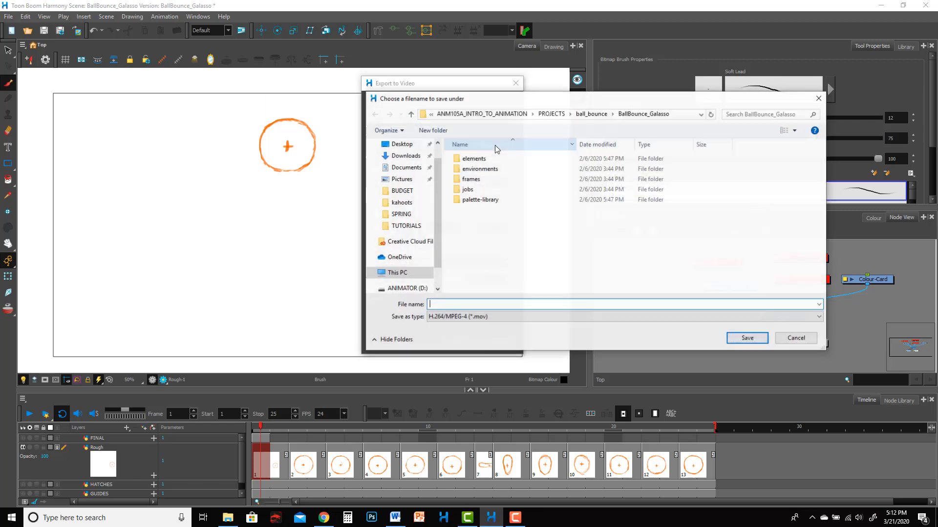
{"action": "left_click", "coordinate": [601, 117]}
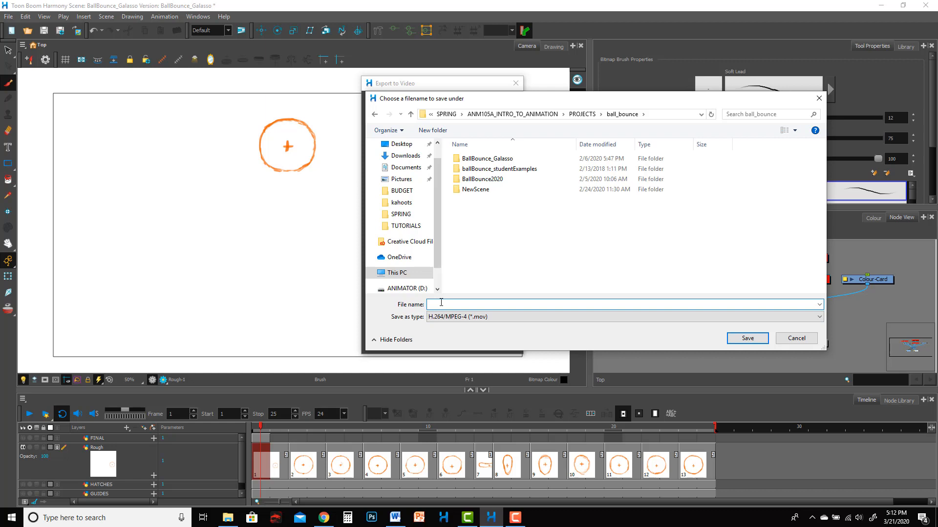
{"action": "type", "text": "BallBounce"}
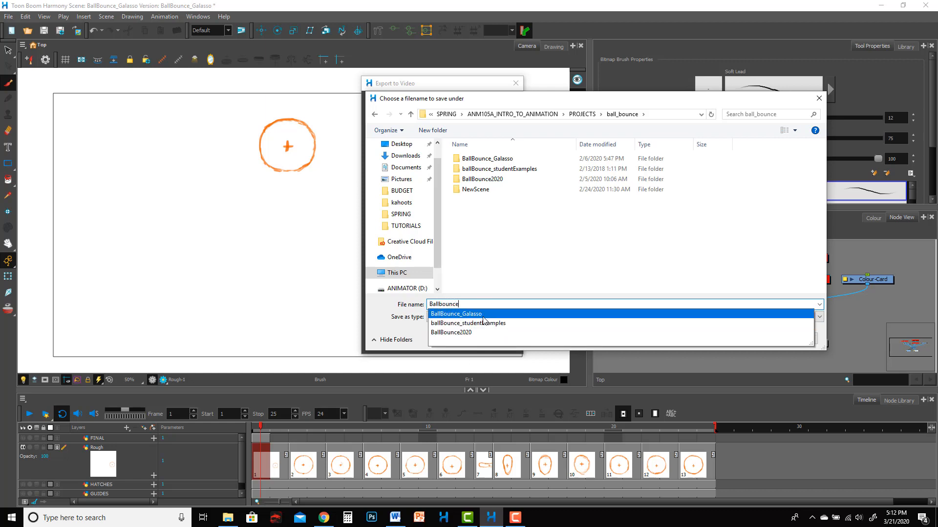
{"action": "left_click", "coordinate": [482, 316]}
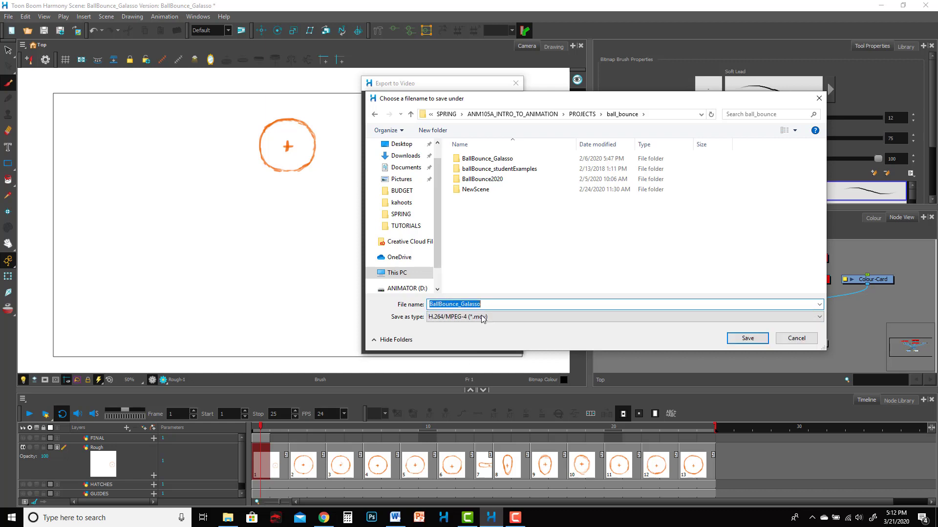
{"action": "left_click", "coordinate": [759, 339]}
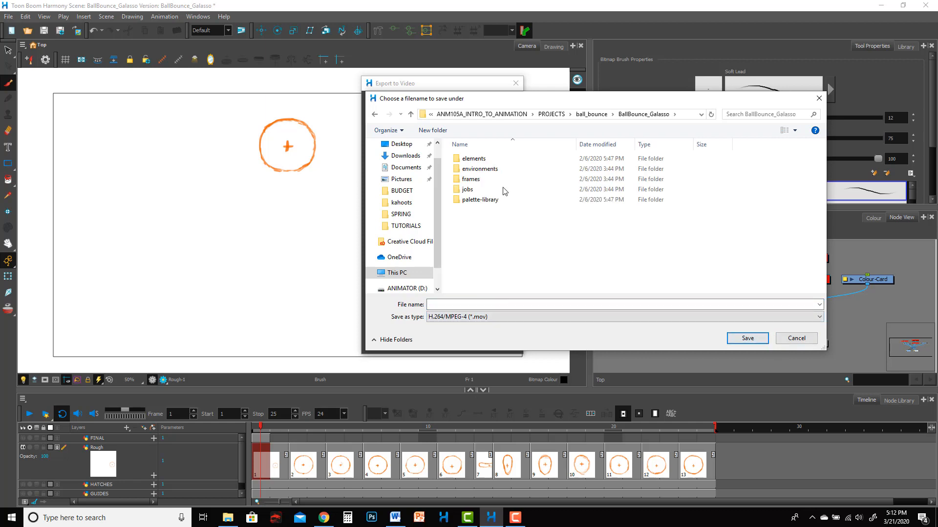
{"action": "left_click", "coordinate": [606, 115]}
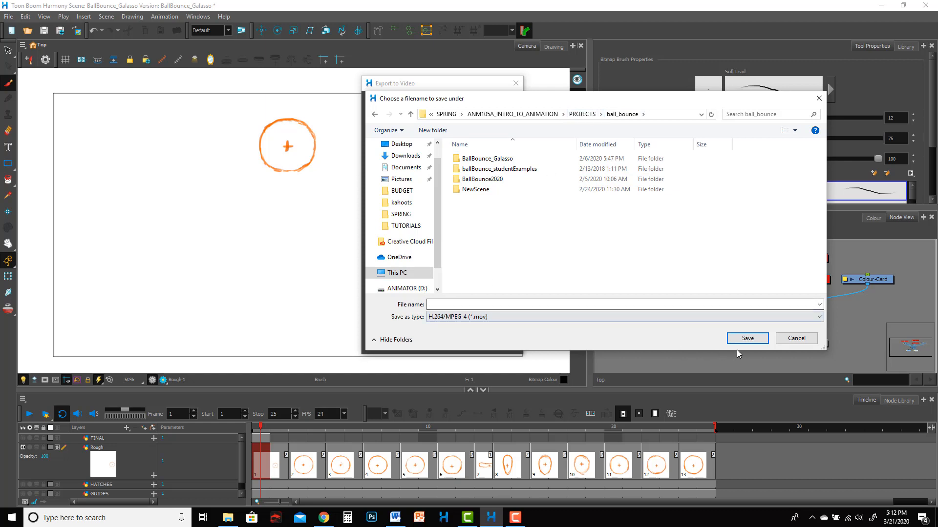
Step: Name the output Ballbounce_Galasso.mov in the ball_bounce folder and review the full path
{"action": "left_click", "coordinate": [748, 337]}
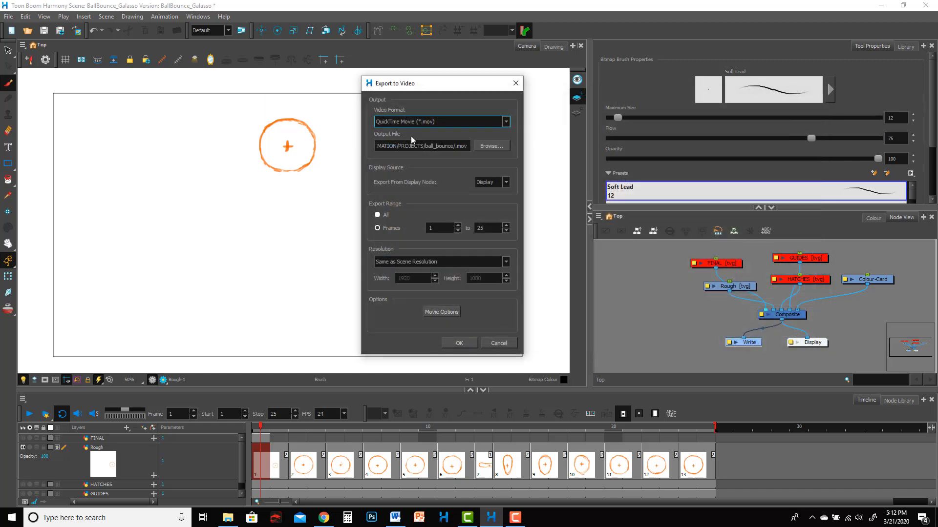
{"action": "left_click", "coordinate": [456, 146]}
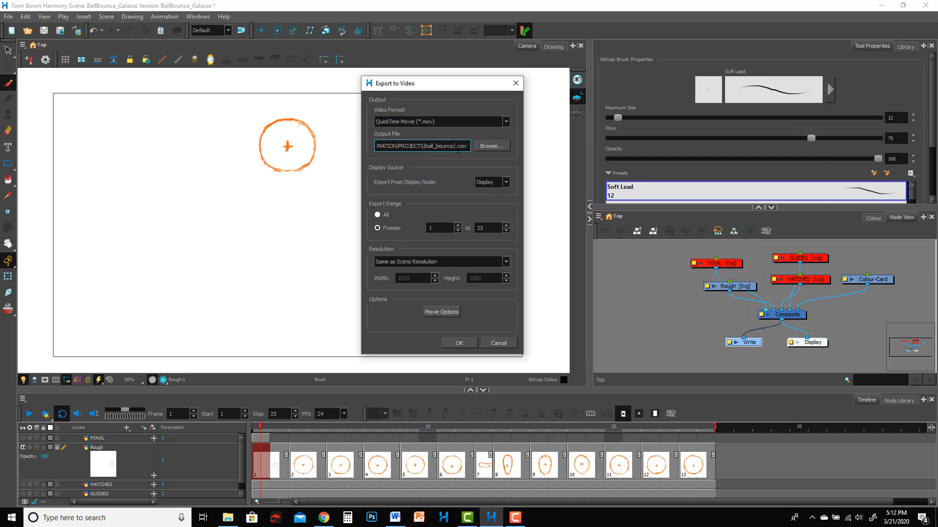
{"action": "type", "text": "ballBallbounce_"}
{"action": "type", "text": "Galasso"}
{"action": "key", "text": "Home"}
{"action": "mouse_move", "coordinate": [398, 146]}
{"action": "left_mouse_down"}
{"action": "mouse_move", "coordinate": [388, 146]}
{"action": "mouse_move", "coordinate": [501, 148]}
{"action": "left_mouse_up"}
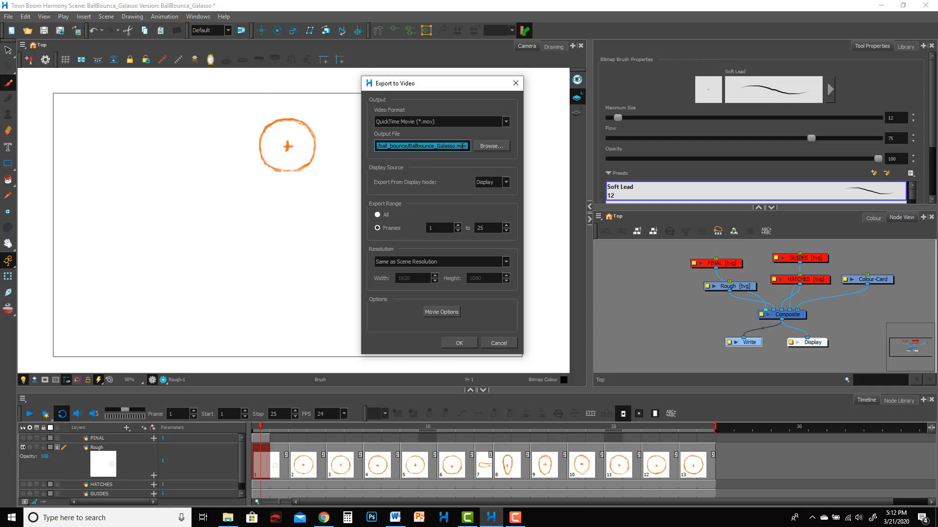
Step: Set the movie's sound to 44.100 kHz stereo in Movie Options and confirm the settings
{"action": "left_click", "coordinate": [452, 314]}
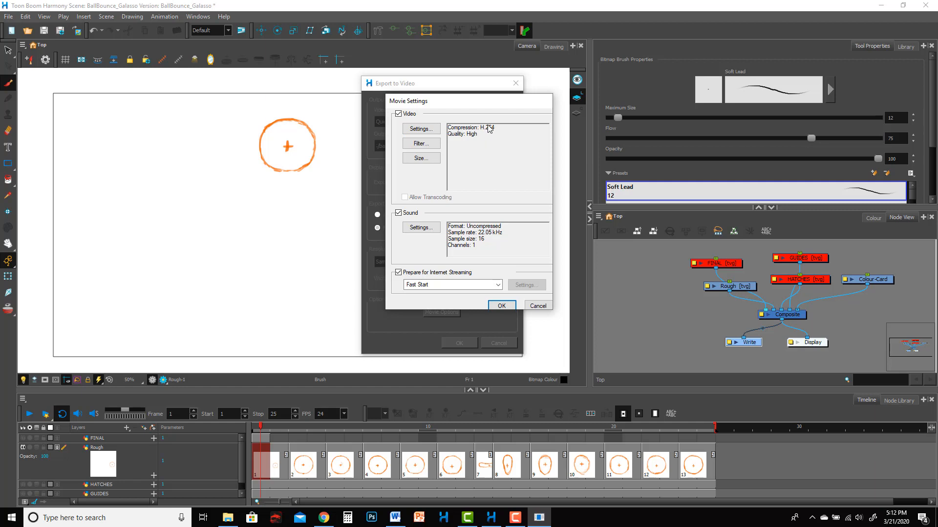
{"action": "left_click", "coordinate": [400, 215]}
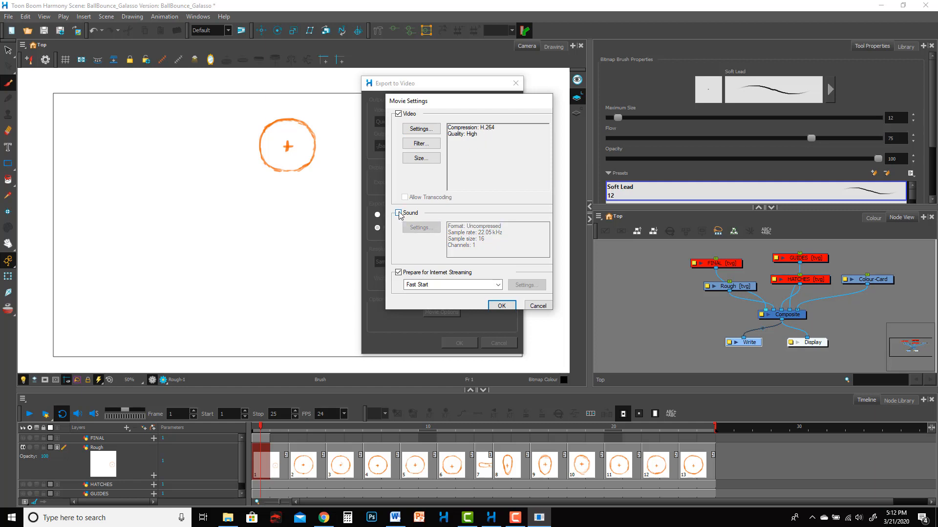
{"action": "left_click", "coordinate": [400, 214]}
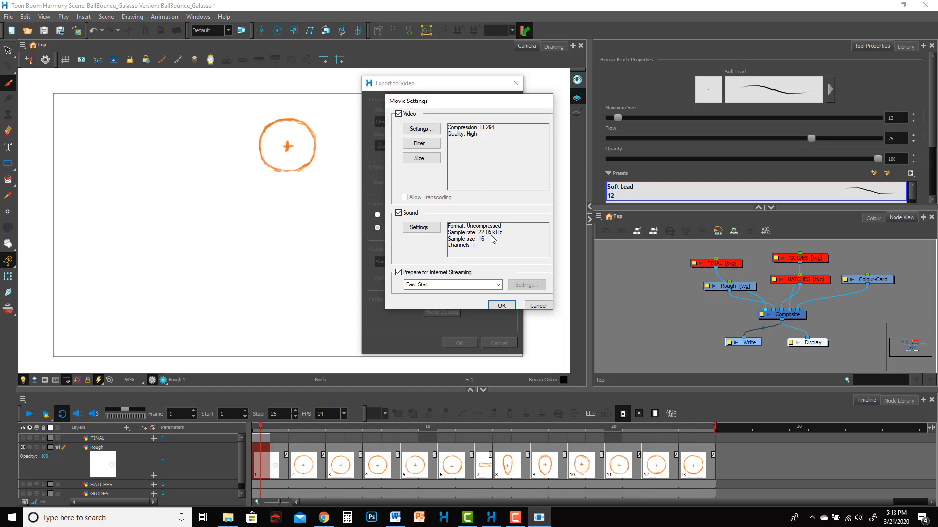
{"action": "left_click", "coordinate": [421, 230]}
{"action": "left_click", "coordinate": [512, 175]}
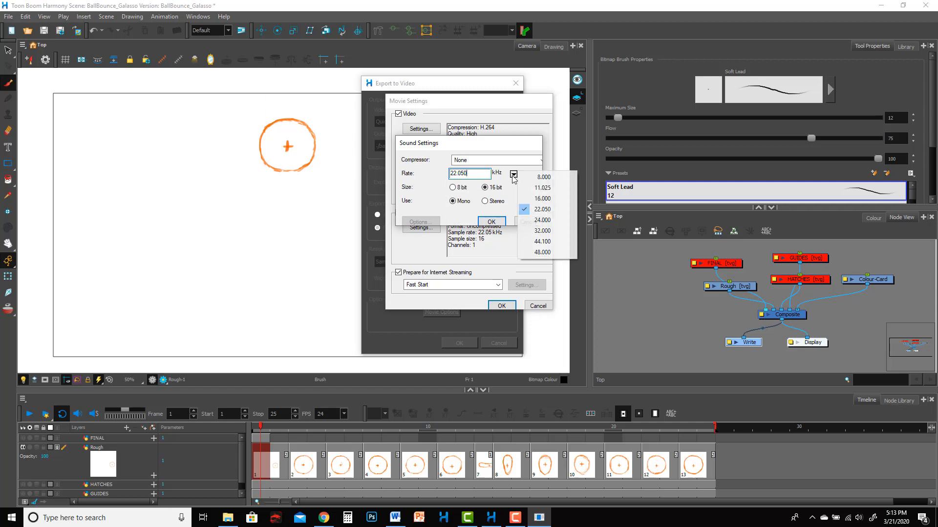
{"action": "left_click", "coordinate": [553, 243]}
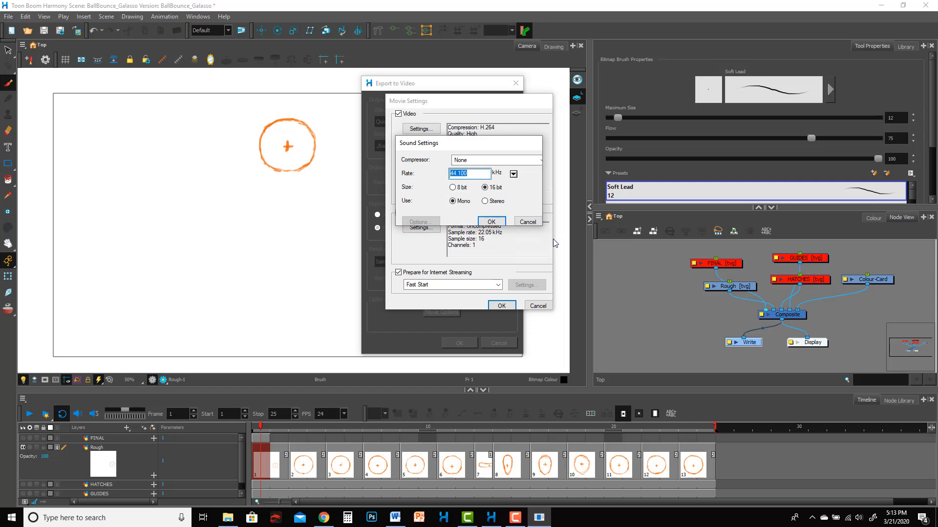
{"action": "left_click", "coordinate": [495, 202]}
{"action": "left_click", "coordinate": [499, 222]}
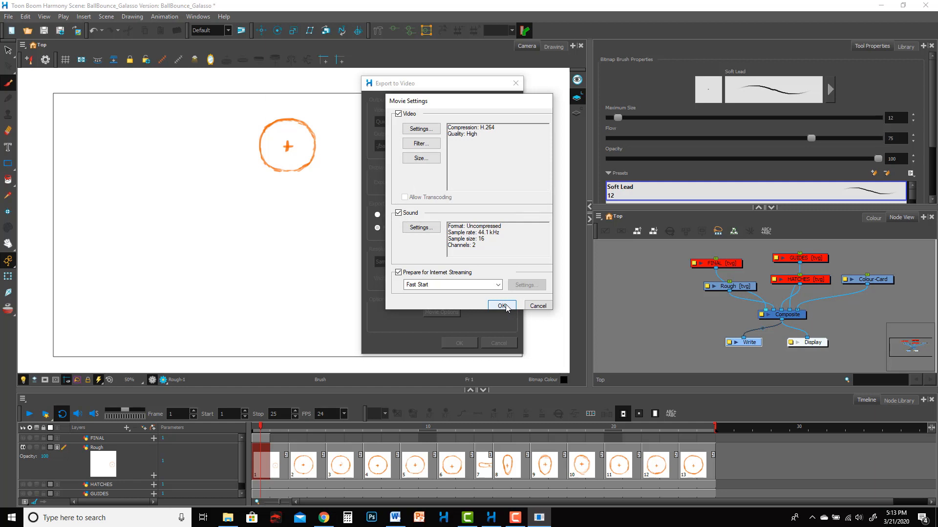
{"action": "left_click", "coordinate": [502, 306]}
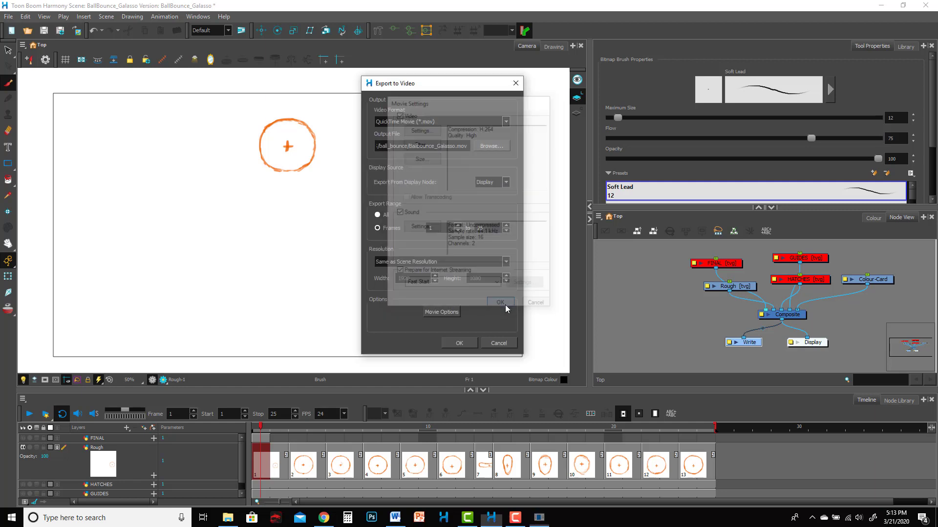
Step: Export the movie and show the ball_bounce folder in File Explorer
{"action": "left_click", "coordinate": [460, 344]}
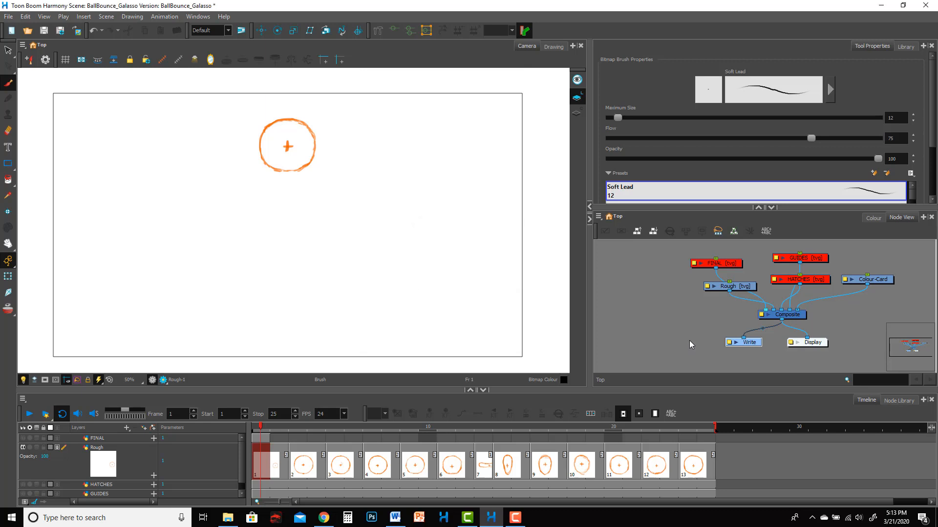
{"action": "left_click", "coordinate": [228, 518]}
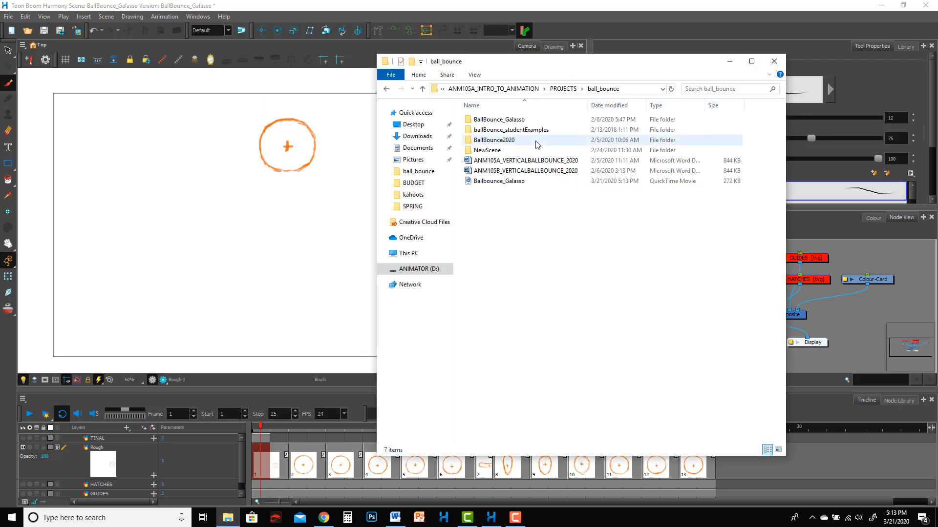
Step: Play and replay the exported Ballbounce_Galasso movie in QuickTime, then close the player
{"action": "left_click", "coordinate": [510, 183]}
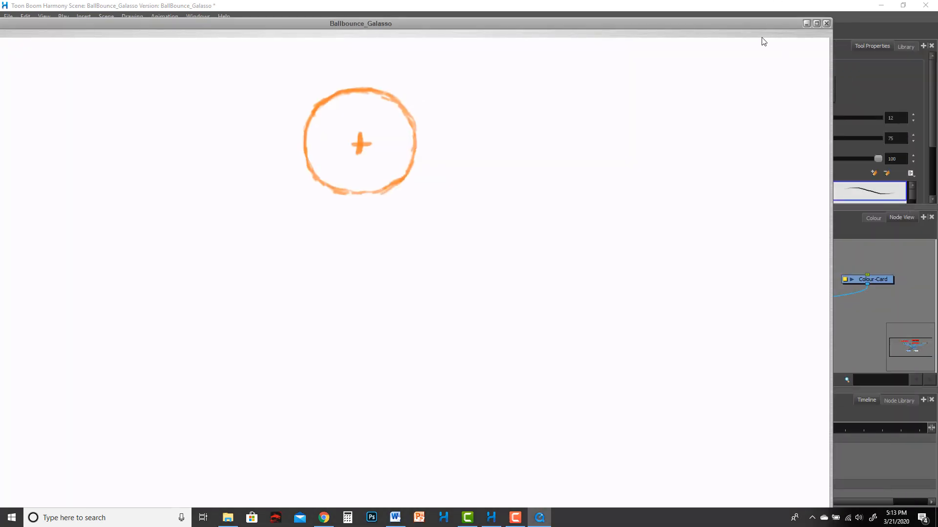
{"action": "left_click", "coordinate": [470, 493]}
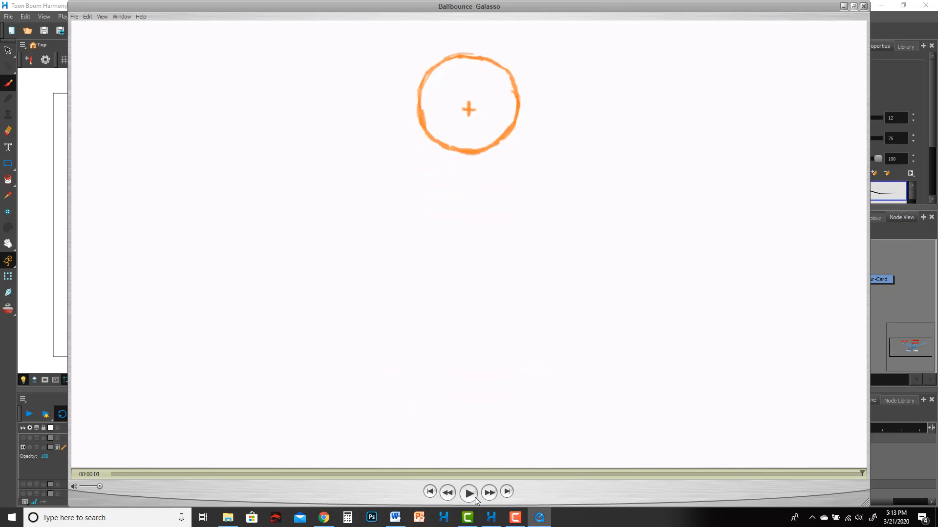
{"action": "left_click", "coordinate": [473, 496]}
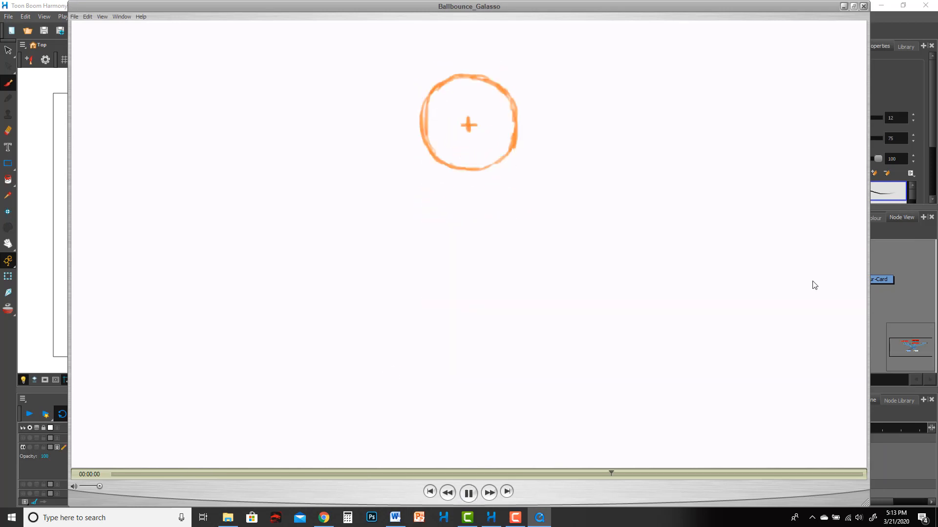
{"action": "left_click", "coordinate": [863, 6]}
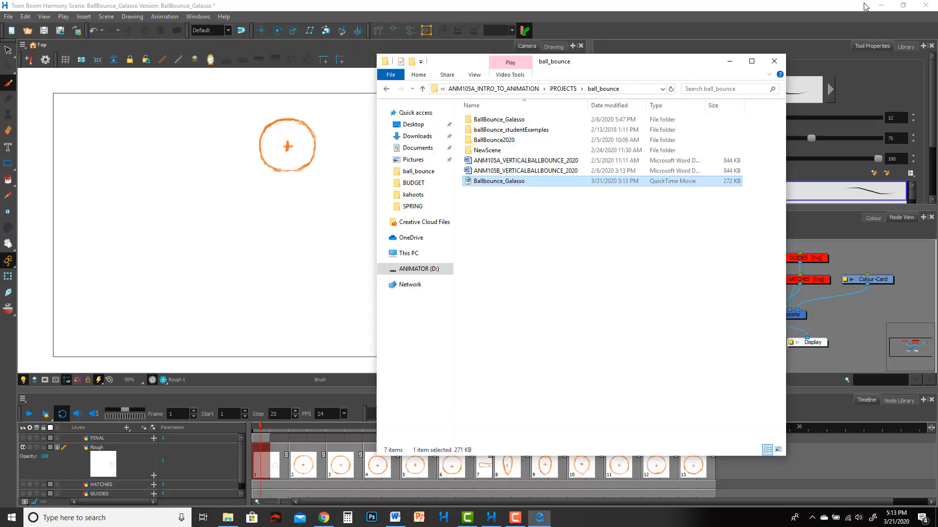
Step: Return to Harmony and restore the Node View panel from the Windows list
{"action": "left_click", "coordinate": [729, 61]}
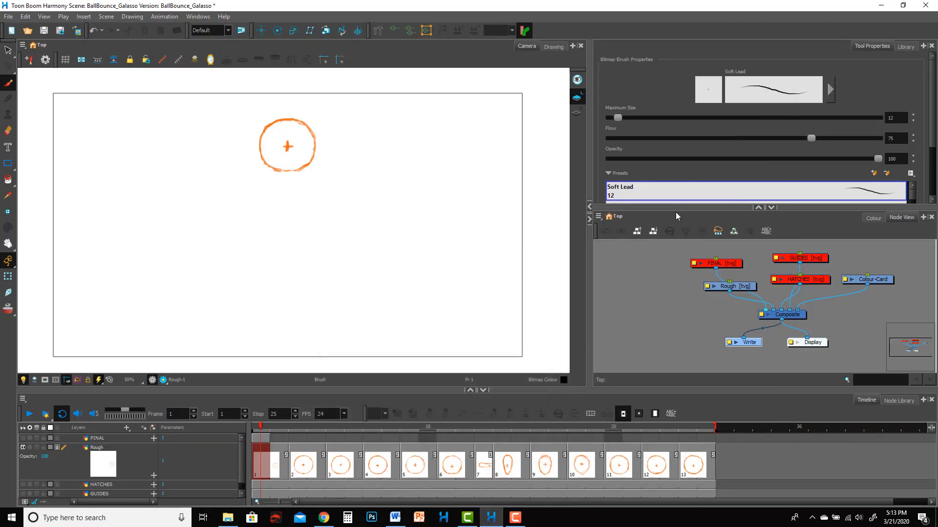
{"action": "left_click_drag", "start_coordinate": [676, 210], "coordinate": [676, 174]}
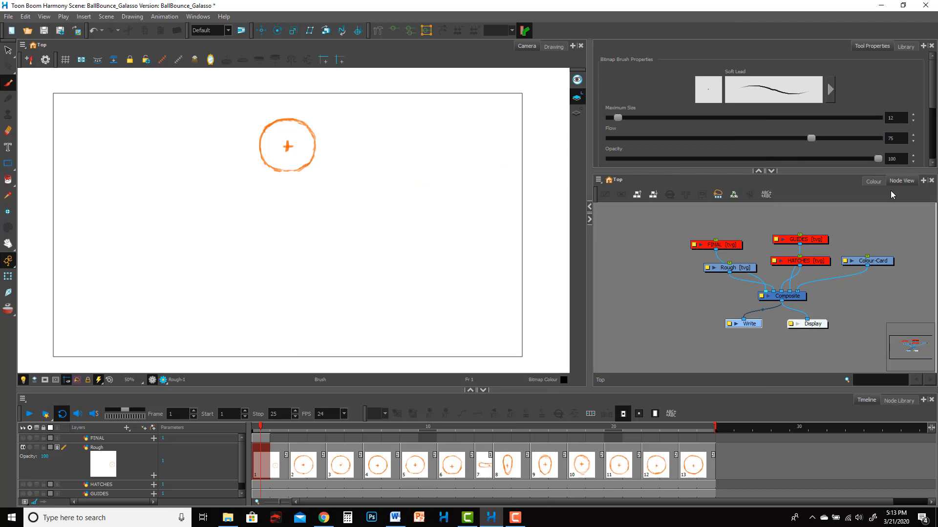
{"action": "left_click", "coordinate": [904, 182]}
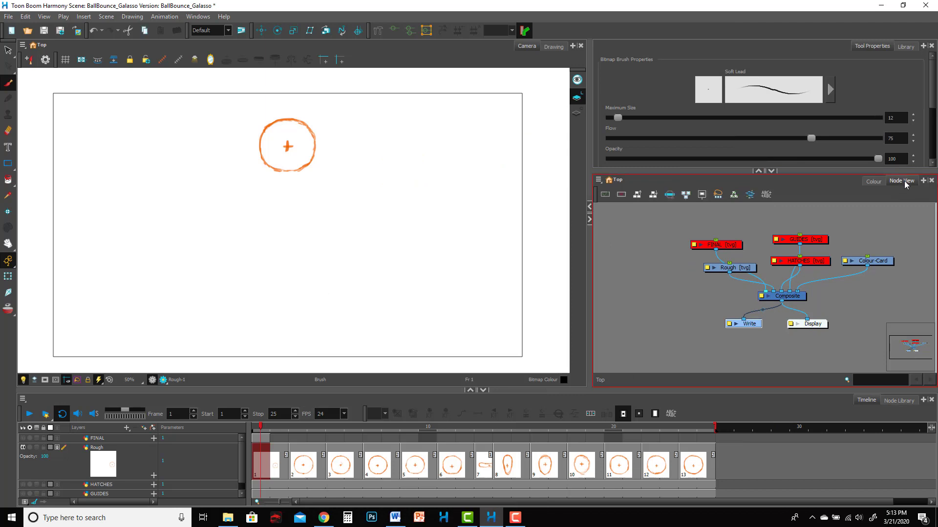
{"action": "left_click", "coordinate": [932, 181]}
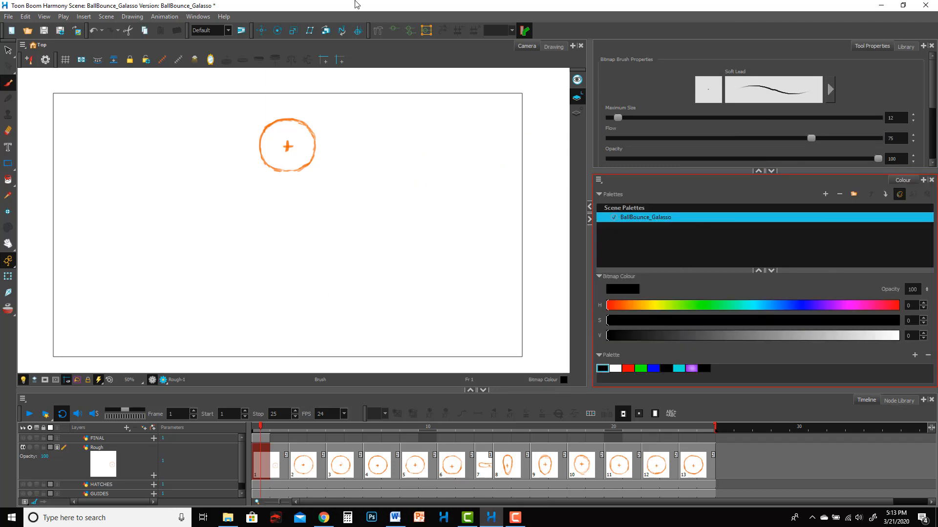
{"action": "left_click", "coordinate": [208, 17]}
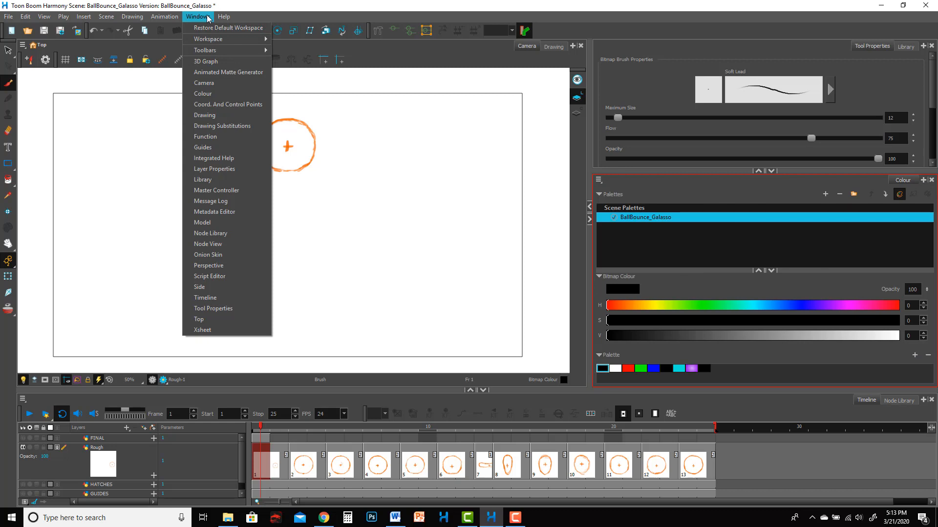
{"action": "left_click", "coordinate": [213, 247]}
Step: Tidy the node graph with Colour-Card, HATCHES and Rough above Composite and the Write node below
{"action": "left_click", "coordinate": [797, 215]}
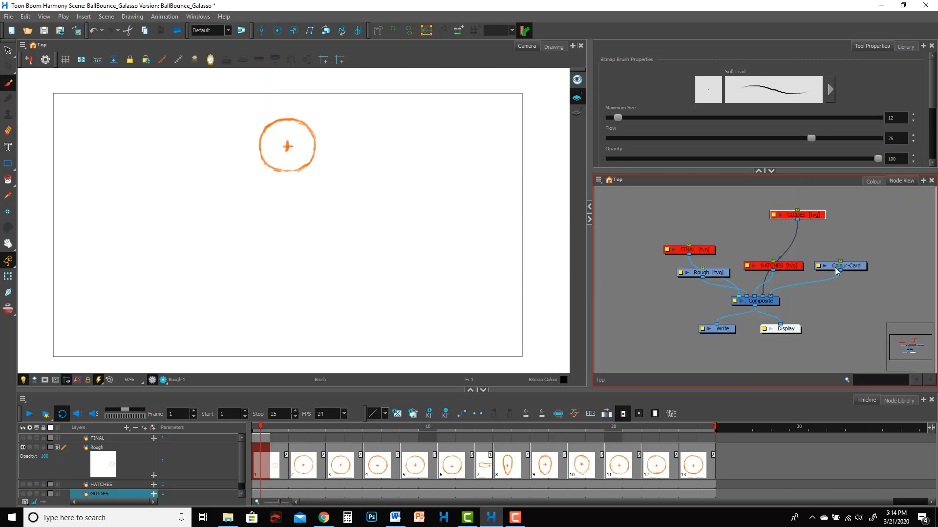
{"action": "left_click_drag", "start_coordinate": [835, 270], "coordinate": [852, 251]}
{"action": "left_click_drag", "start_coordinate": [798, 266], "coordinate": [837, 242]}
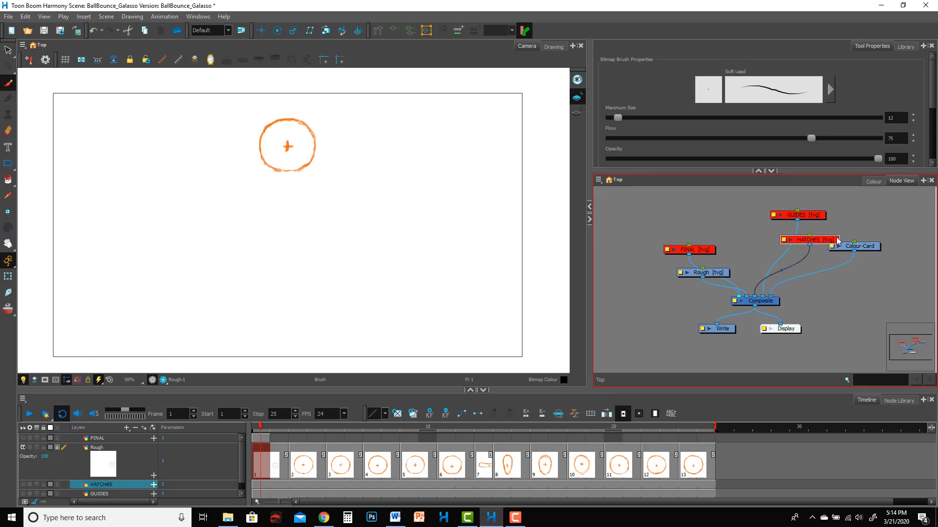
{"action": "mouse_move", "coordinate": [708, 273]}
{"action": "left_mouse_down"}
{"action": "mouse_move", "coordinate": [742, 235]}
{"action": "mouse_move", "coordinate": [697, 250]}
{"action": "left_mouse_up"}
{"action": "left_click_drag", "start_coordinate": [762, 302], "coordinate": [765, 296]}
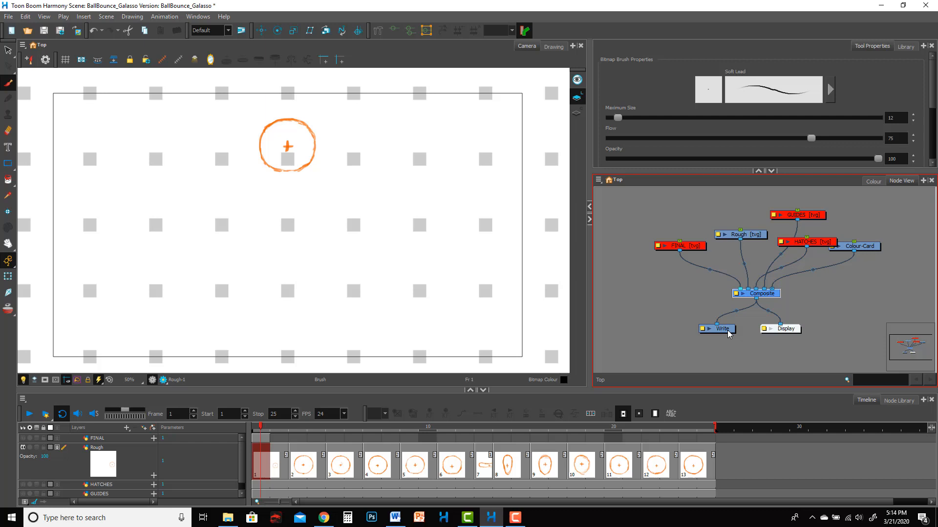
{"action": "left_click_drag", "start_coordinate": [727, 330], "coordinate": [719, 326]}
{"action": "scroll", "coordinate": [719, 326], "scroll_direction": "up", "scroll_amount": 2}
{"action": "scroll", "coordinate": [719, 328], "scroll_direction": "up", "scroll_amount": 2}
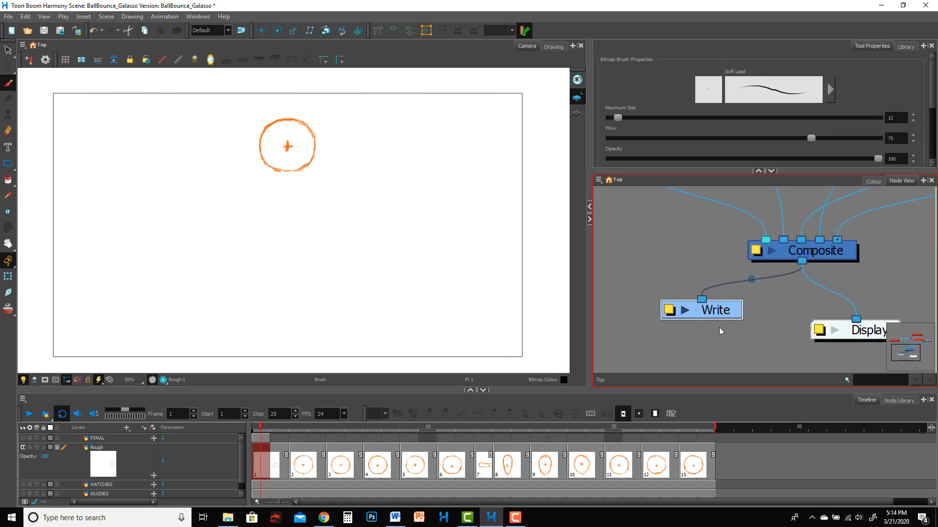
{"action": "scroll", "coordinate": [718, 328], "scroll_direction": "up", "scroll_amount": 1}
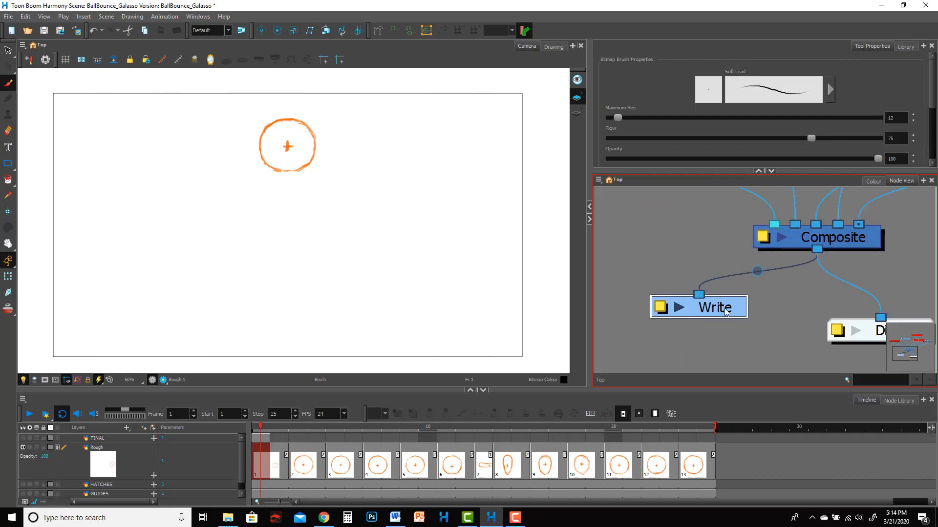
{"action": "scroll", "coordinate": [727, 311], "scroll_direction": "down", "scroll_amount": 3}
{"action": "scroll", "coordinate": [726, 311], "scroll_direction": "up", "scroll_amount": 3}
Step: Edit the Write node's name in its properties and revert it back to Write
{"action": "left_click", "coordinate": [659, 309]}
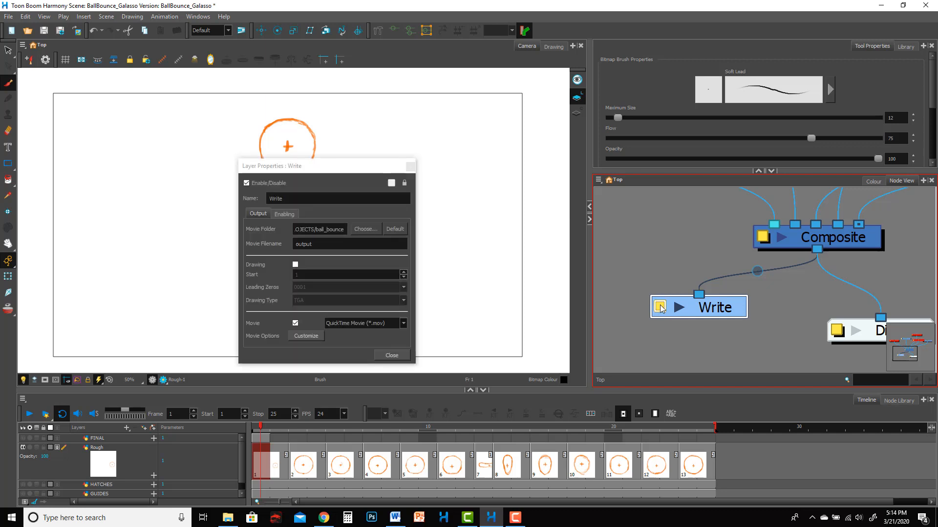
{"action": "left_click_drag", "start_coordinate": [325, 167], "coordinate": [395, 158]}
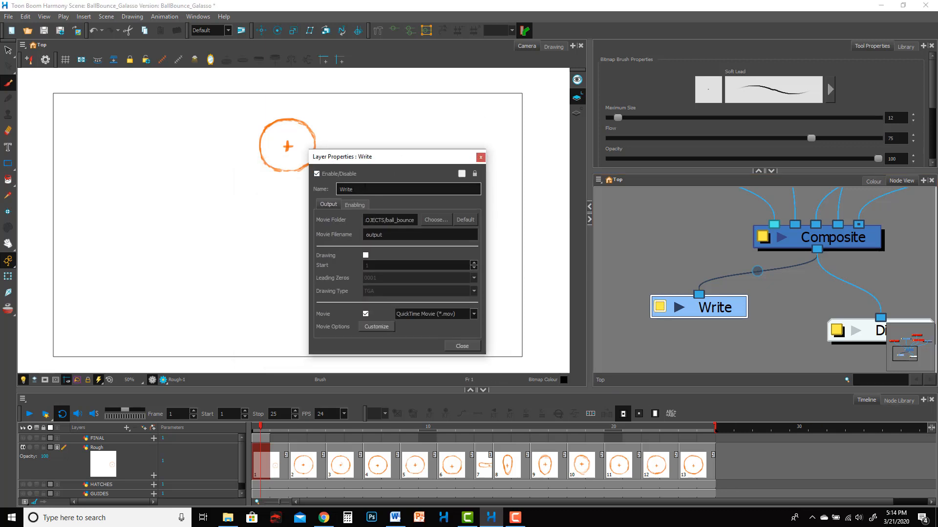
{"action": "double_click", "coordinate": [364, 188]}
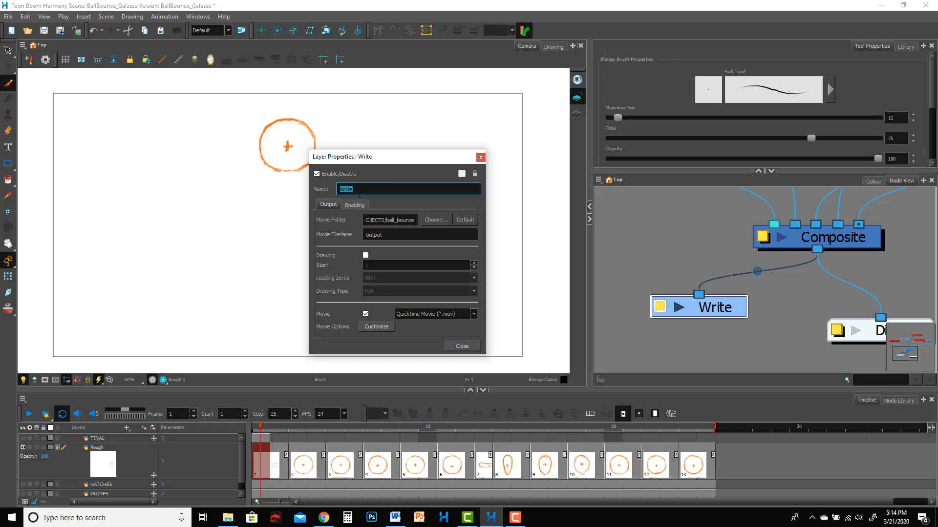
{"action": "type", "text": "Ballbounce"}
{"action": "key", "text": "Return"}
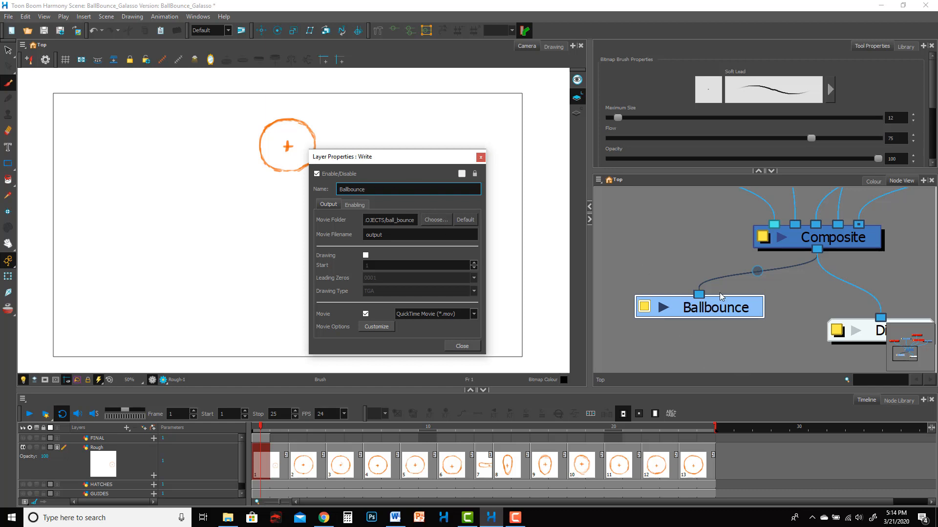
{"action": "scroll", "coordinate": [721, 296], "scroll_direction": "up", "scroll_amount": 3}
{"action": "type", "text": "_"}
{"action": "left_click", "coordinate": [789, 293]}
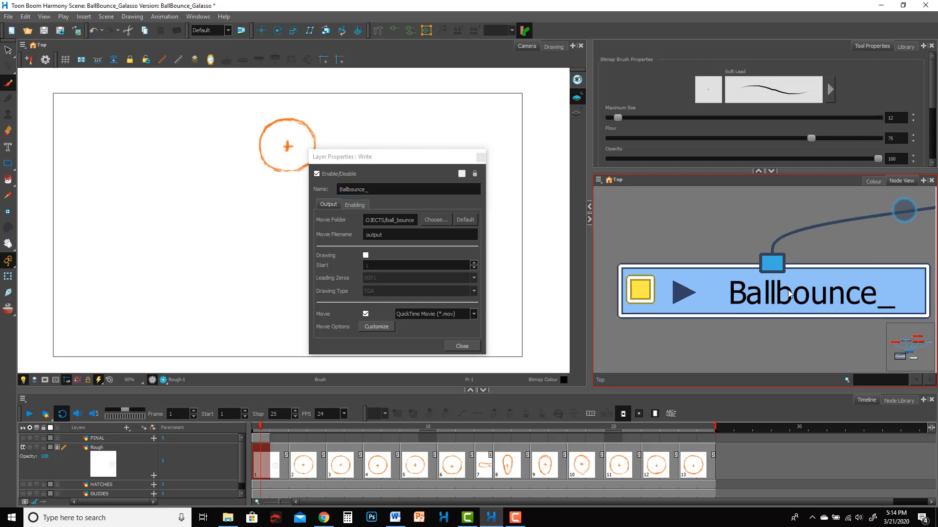
{"action": "scroll", "coordinate": [789, 294], "scroll_direction": "down", "scroll_amount": 2}
{"action": "double_click", "coordinate": [351, 189]}
{"action": "type", "text": "Wr"}
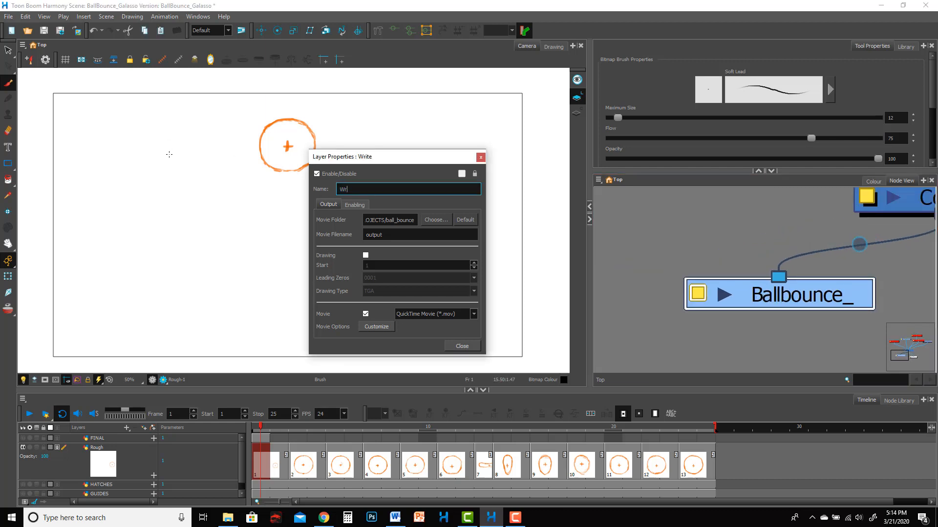
{"action": "type", "text": "ite"}
Step: Browse the Write node's movie folder from the D: drive through VILLA, 2019_2020, COURSES and SPRING
{"action": "left_click", "coordinate": [427, 220]}
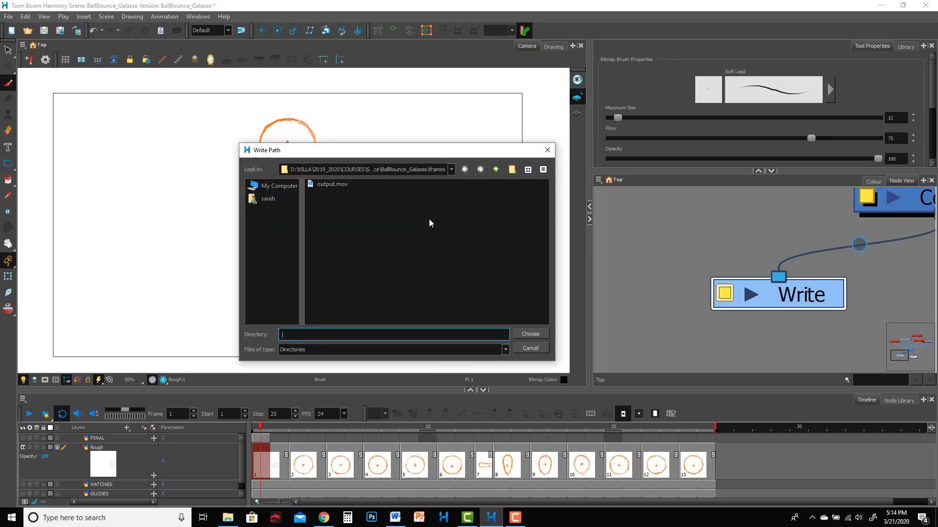
{"action": "left_click", "coordinate": [283, 193]}
{"action": "double_click", "coordinate": [352, 194]}
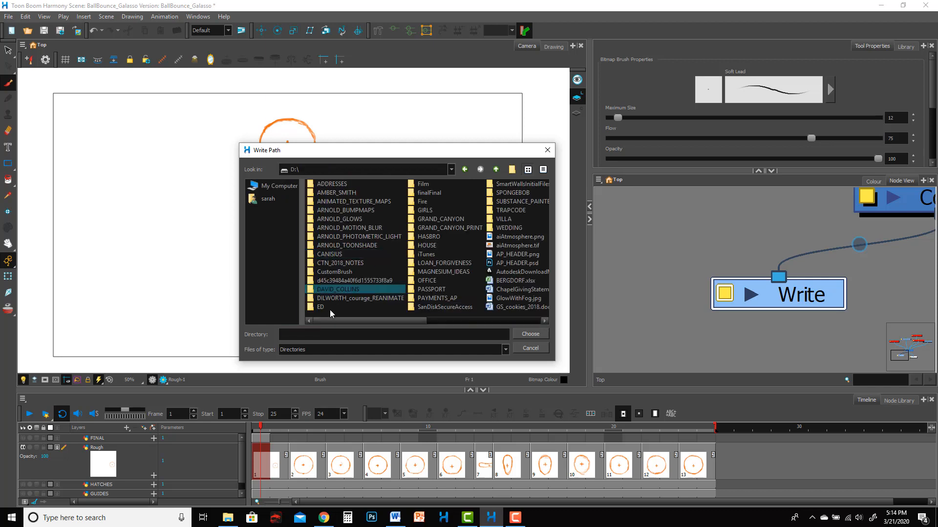
{"action": "left_click_drag", "start_coordinate": [353, 322], "coordinate": [423, 301]}
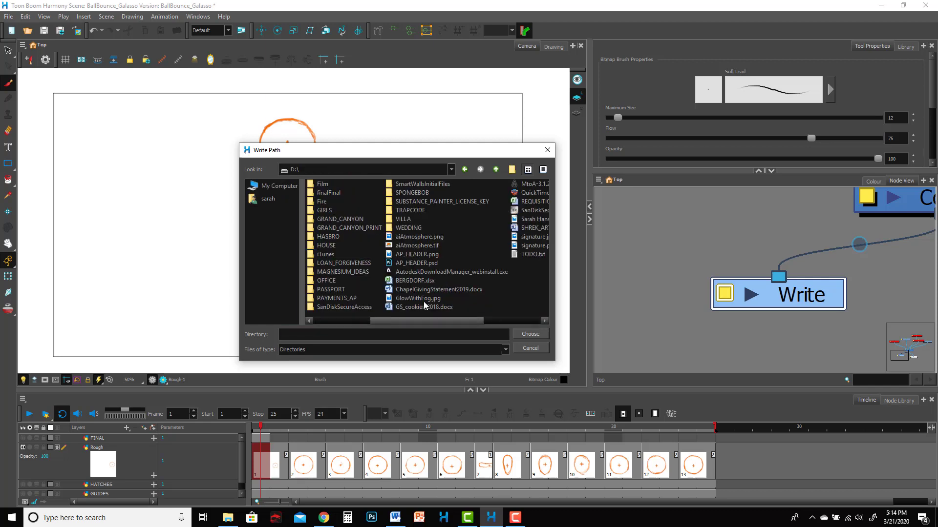
{"action": "double_click", "coordinate": [436, 219]}
{"action": "double_click", "coordinate": [342, 193]}
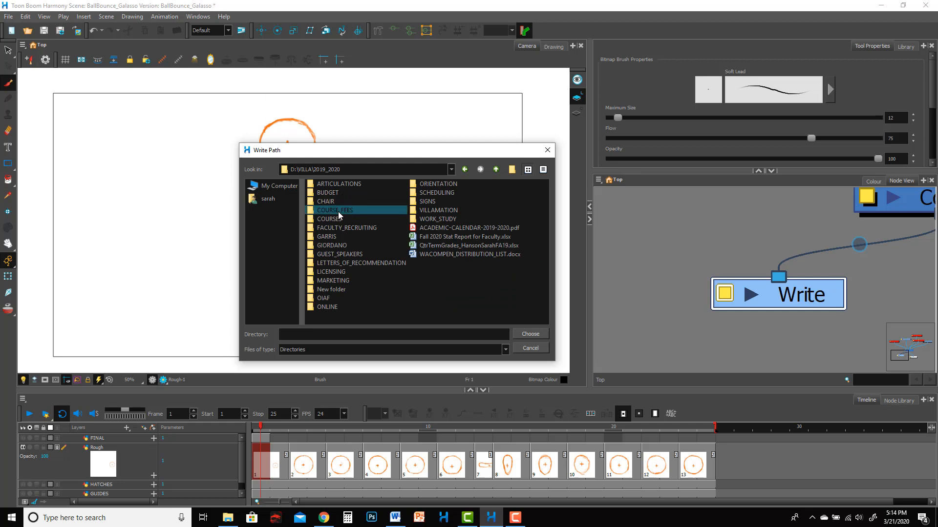
{"action": "double_click", "coordinate": [337, 218]}
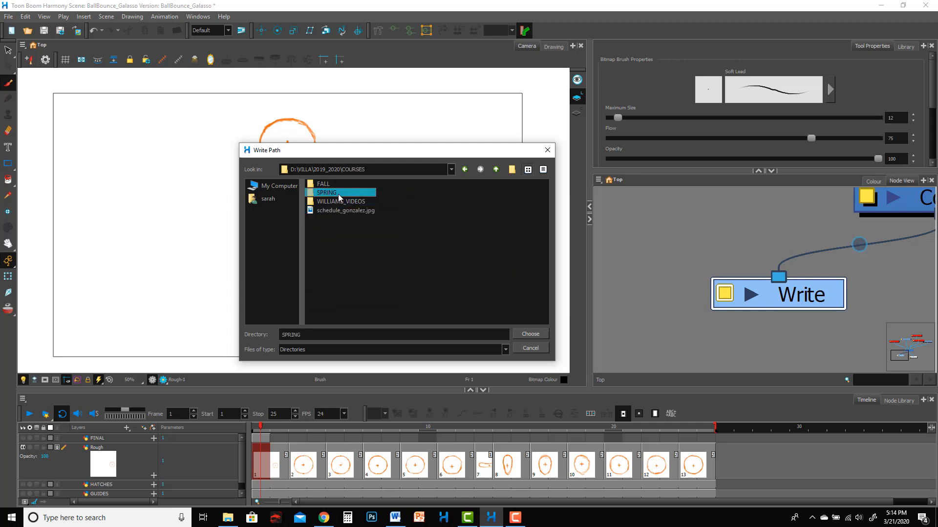
{"action": "double_click", "coordinate": [337, 194]}
Step: Continue through the intro course and PROJECTS folders and choose ball_bounce as the movie folder
{"action": "left_click", "coordinate": [341, 184]}
{"action": "double_click", "coordinate": [341, 184]}
{"action": "left_click", "coordinate": [341, 201]}
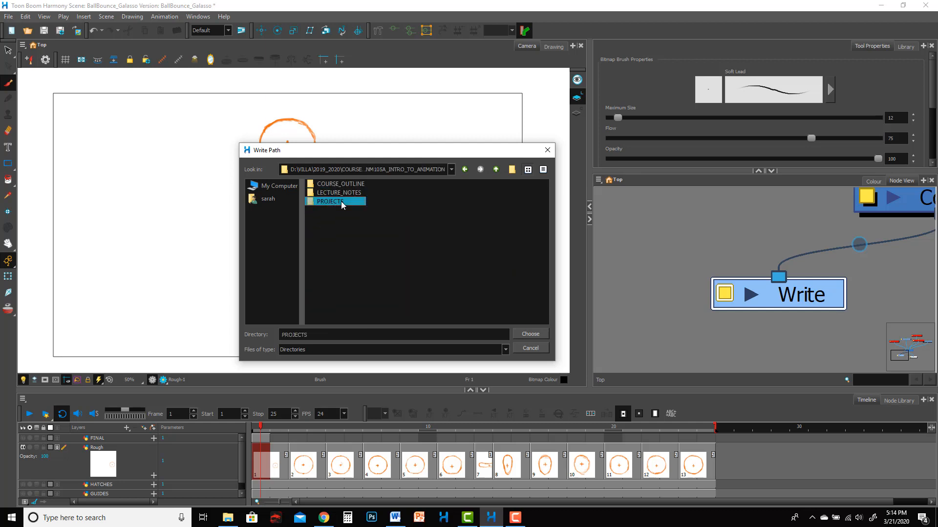
{"action": "double_click", "coordinate": [341, 202]}
{"action": "left_click", "coordinate": [345, 193]}
{"action": "double_click", "coordinate": [345, 193]}
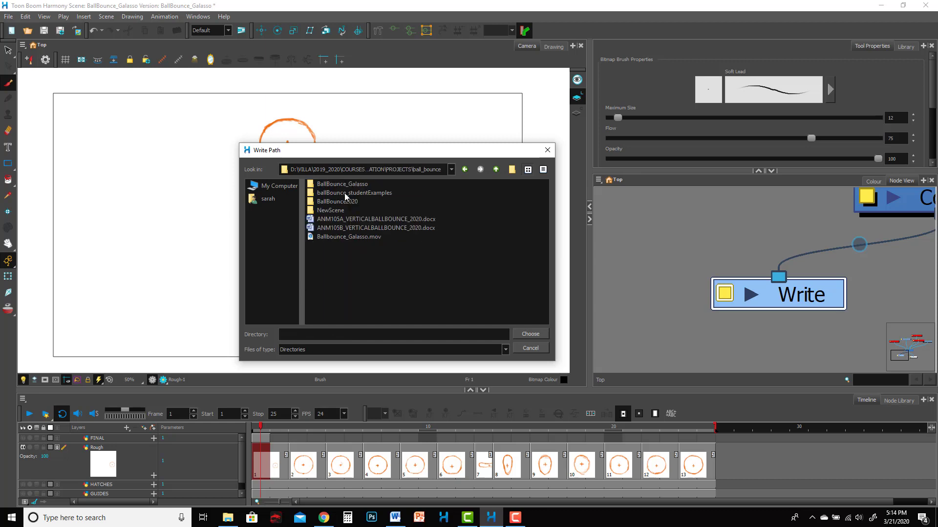
{"action": "left_click", "coordinate": [530, 335]}
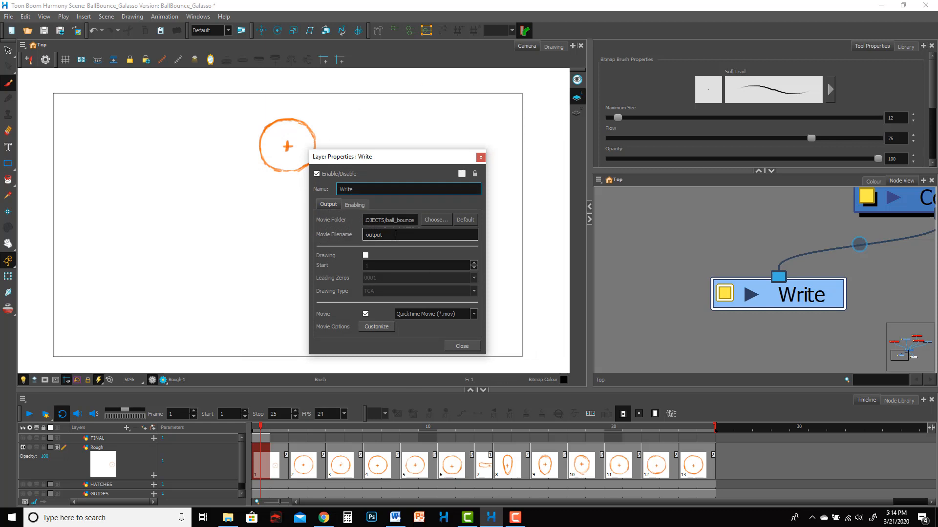
Step: Set the movie filename to Ballbounce_Galasso with Drawing output off and only Movie output on
{"action": "double_click", "coordinate": [380, 235]}
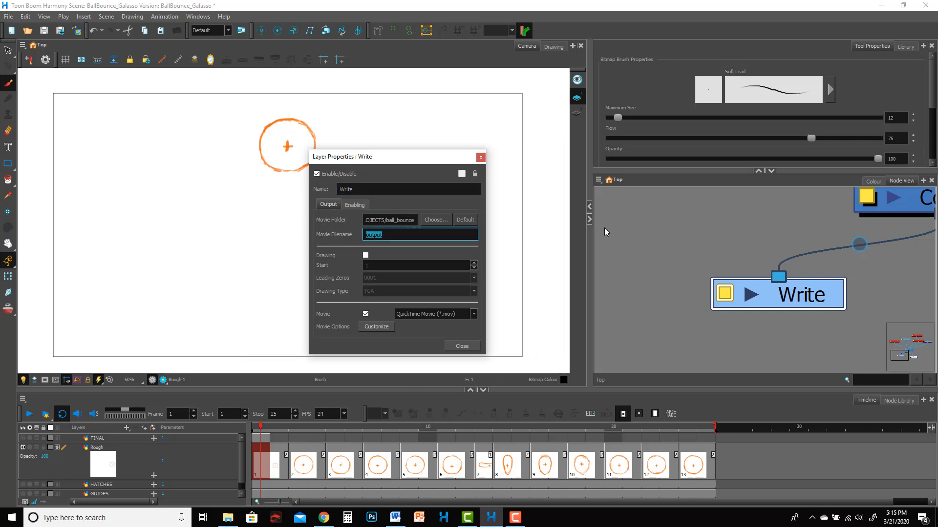
{"action": "type", "text": "Ballboun"}
{"action": "type", "text": "ce_Galasso"}
{"action": "left_click", "coordinate": [366, 255]}
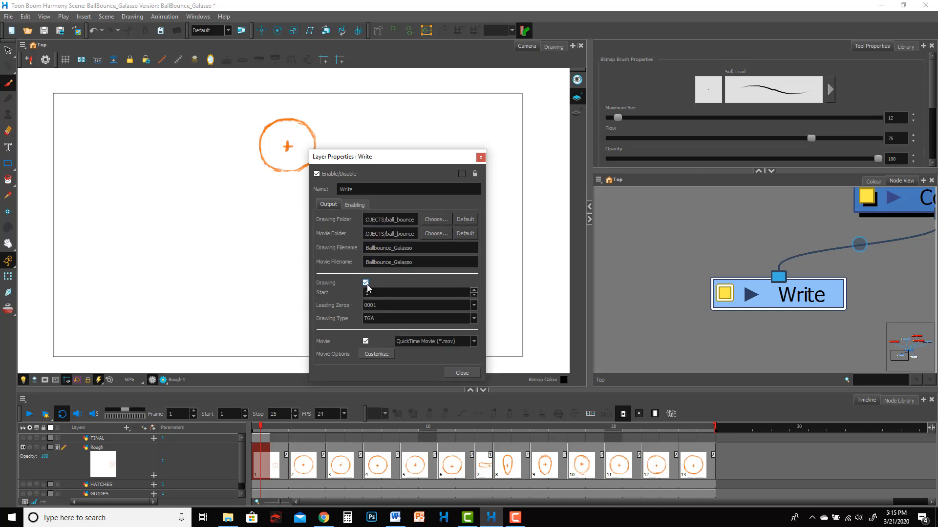
{"action": "left_click", "coordinate": [366, 340]}
{"action": "left_click", "coordinate": [366, 314]}
{"action": "left_click", "coordinate": [367, 284]}
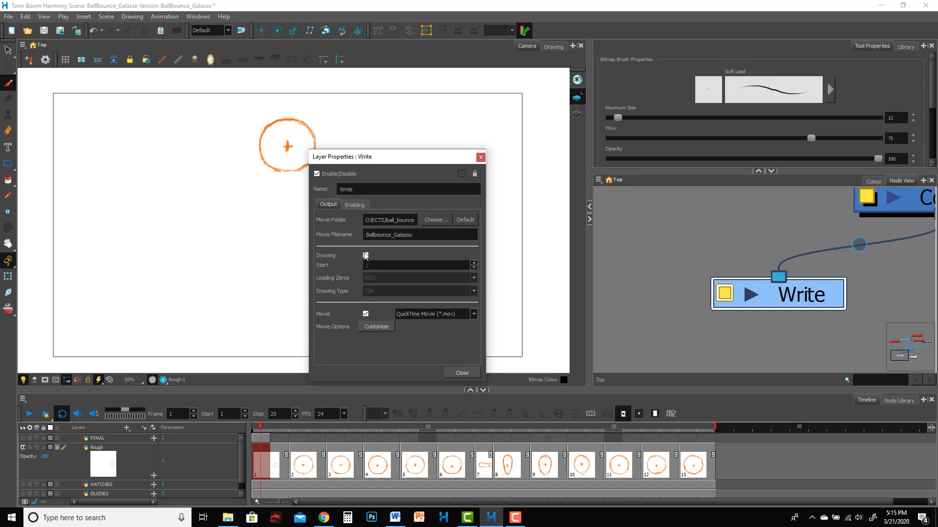
{"action": "left_click", "coordinate": [376, 327]}
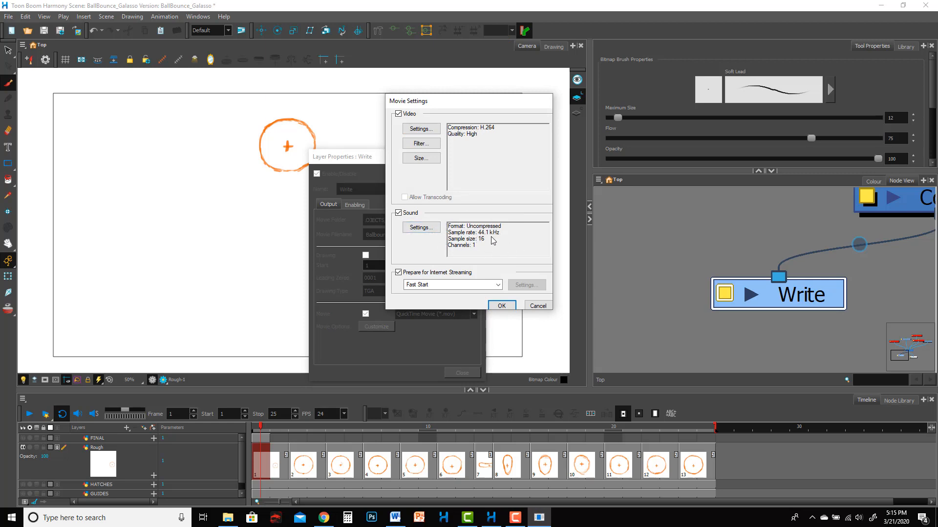
{"action": "left_click", "coordinate": [502, 306]}
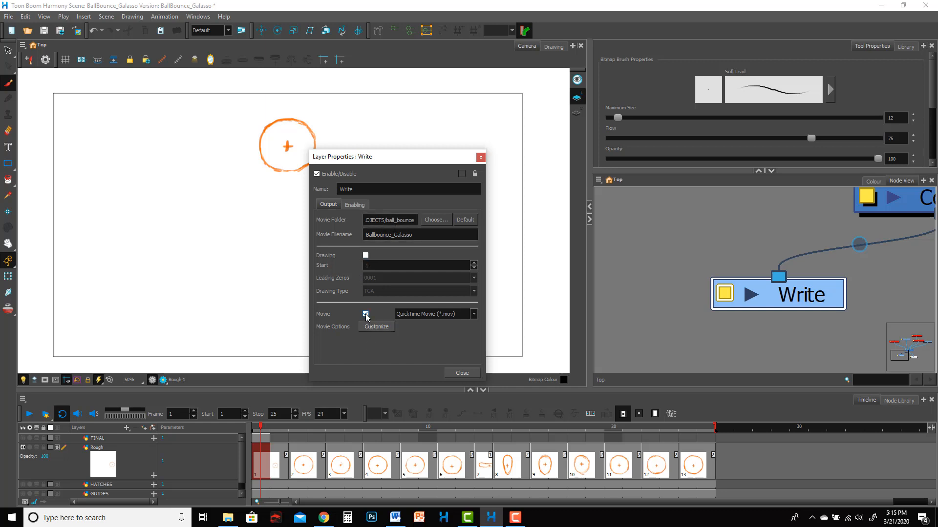
Step: Review the ball_bounce movie folder path and the Ballbounce_Galasso movie filename
{"action": "left_click", "coordinate": [393, 220]}
{"action": "double_click", "coordinate": [400, 220]}
{"action": "key", "text": "Home"}
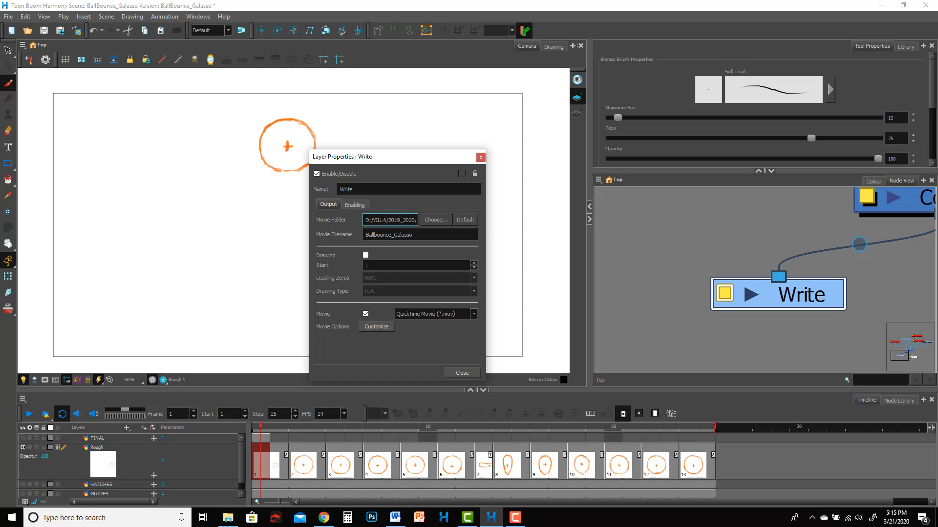
{"action": "left_click_drag", "start_coordinate": [377, 220], "coordinate": [462, 224]}
{"action": "left_click", "coordinate": [411, 220]}
{"action": "double_click", "coordinate": [400, 235]}
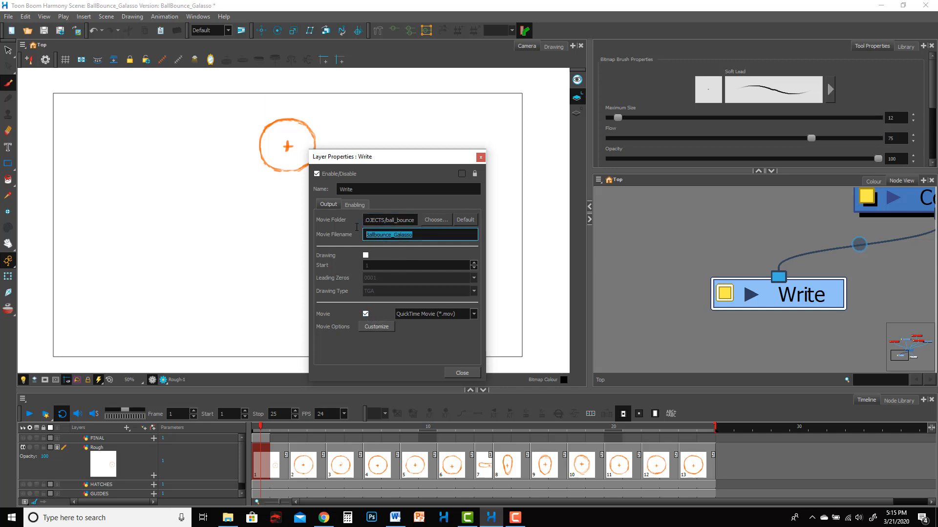
{"action": "double_click", "coordinate": [400, 222]}
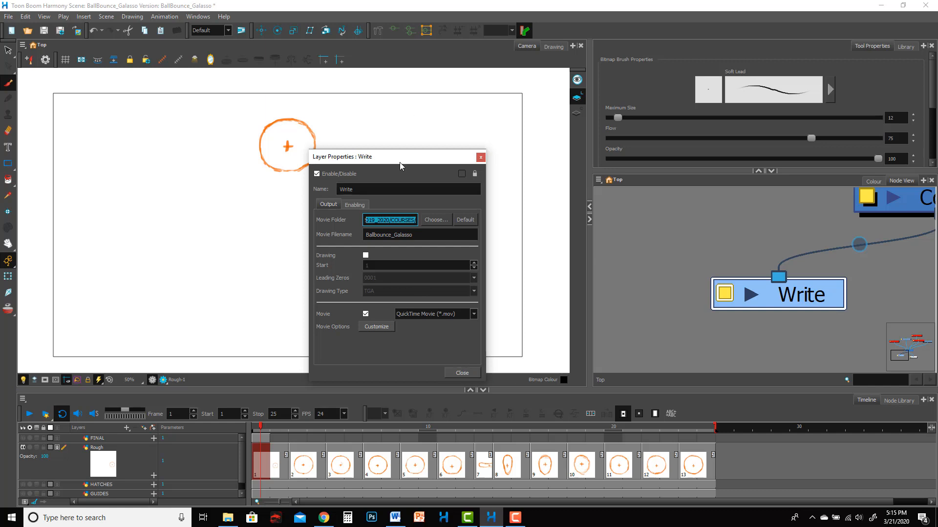
Step: Close the Write node properties, reopen them to check, and close again
{"action": "left_click_drag", "start_coordinate": [399, 166], "coordinate": [514, 167]}
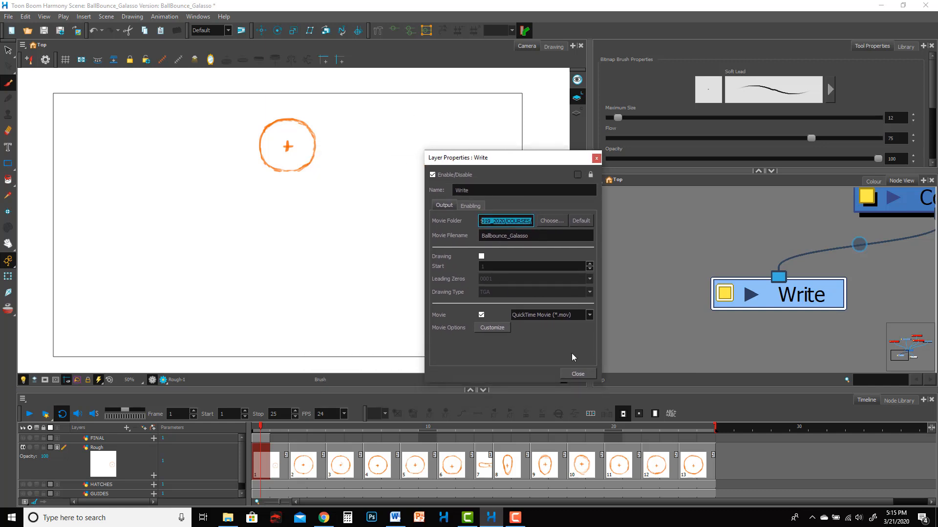
{"action": "left_click", "coordinate": [579, 374]}
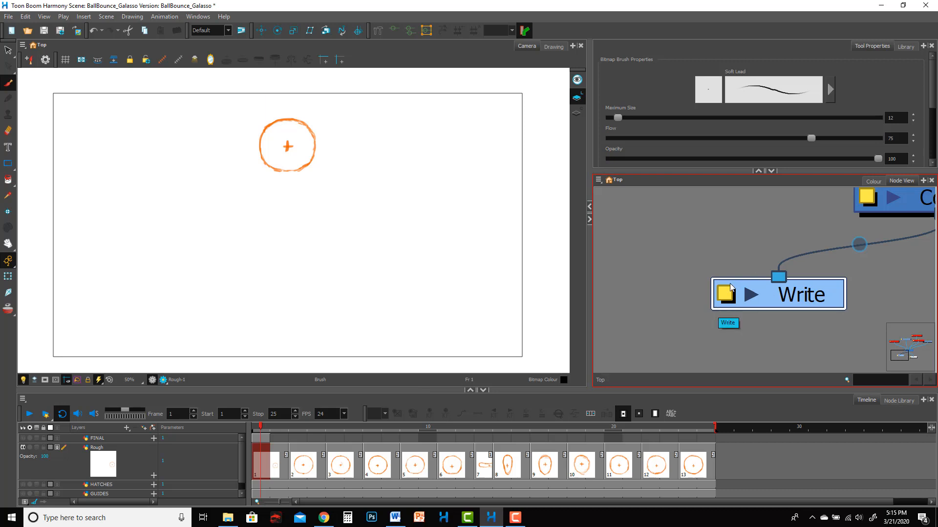
{"action": "scroll", "coordinate": [841, 295], "scroll_direction": "down", "scroll_amount": 3}
{"action": "scroll", "coordinate": [840, 295], "scroll_direction": "up", "scroll_amount": 2}
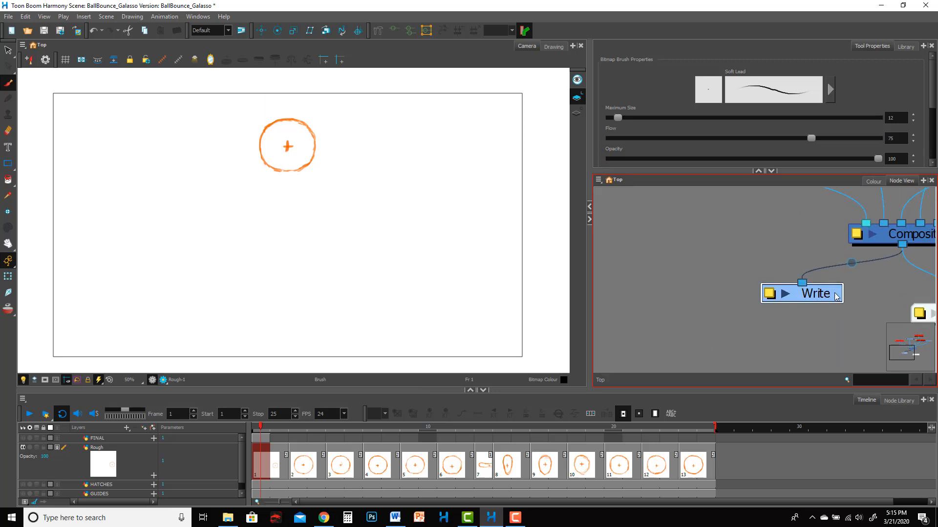
{"action": "scroll", "coordinate": [841, 294], "scroll_direction": "up", "scroll_amount": 1}
{"action": "double_click", "coordinate": [764, 297]}
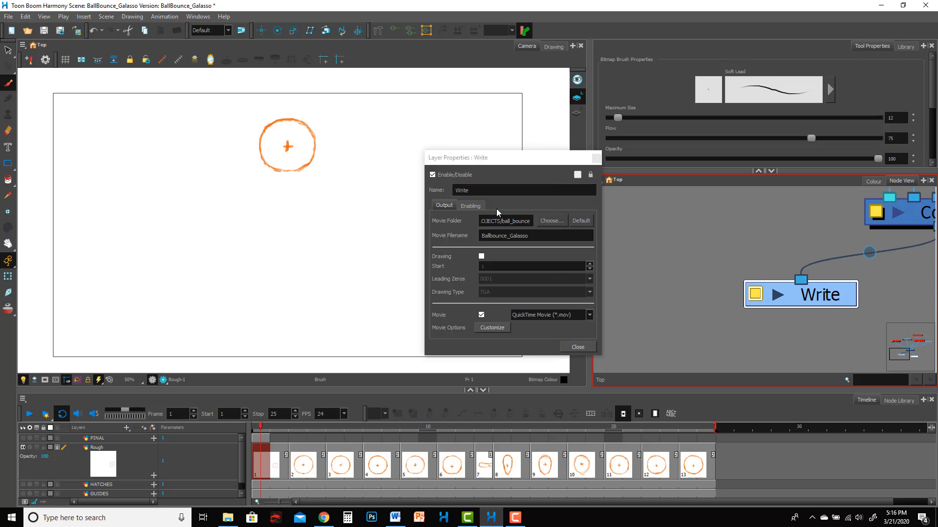
{"action": "left_click", "coordinate": [596, 158]}
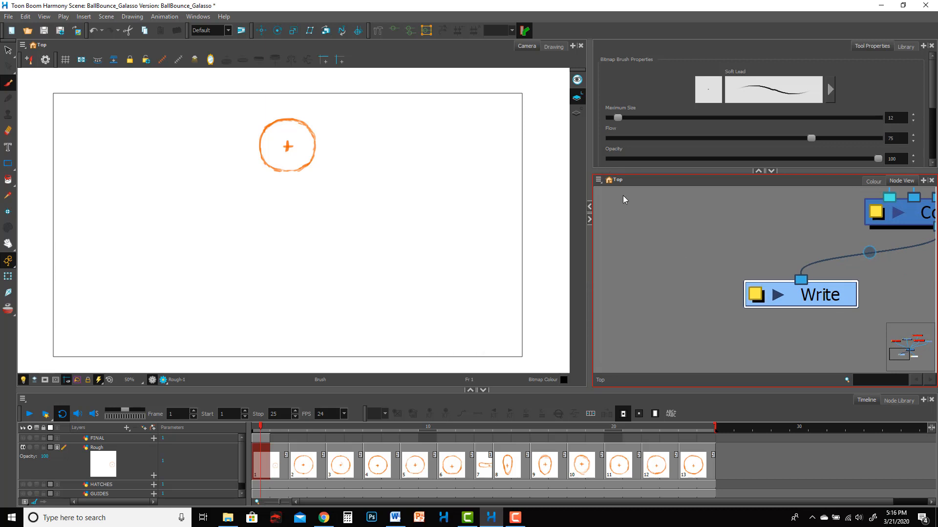
{"action": "scroll", "coordinate": [322, 224], "scroll_direction": "down", "scroll_amount": 2}
{"action": "scroll", "coordinate": [408, 251], "scroll_direction": "up", "scroll_amount": 1}
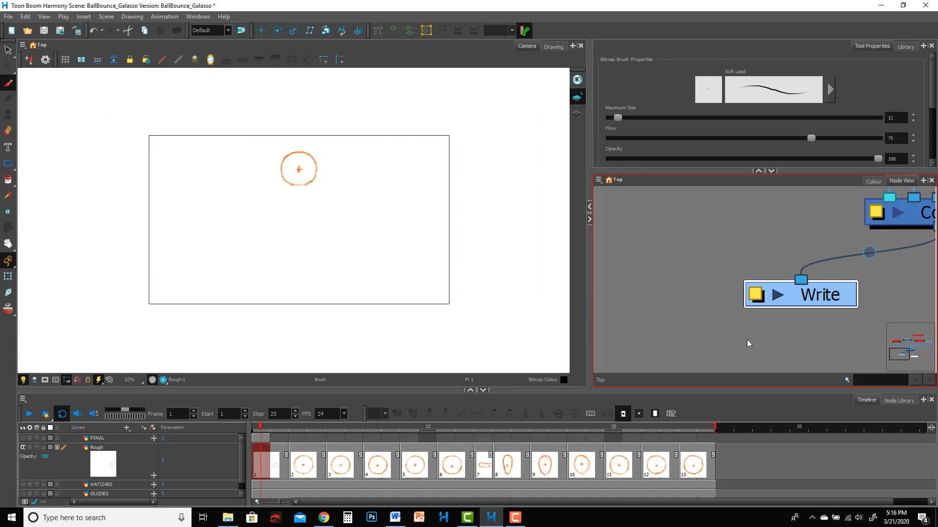
{"action": "scroll", "coordinate": [772, 252], "scroll_direction": "up", "scroll_amount": 1}
{"action": "scroll", "coordinate": [771, 253], "scroll_direction": "up", "scroll_amount": 1}
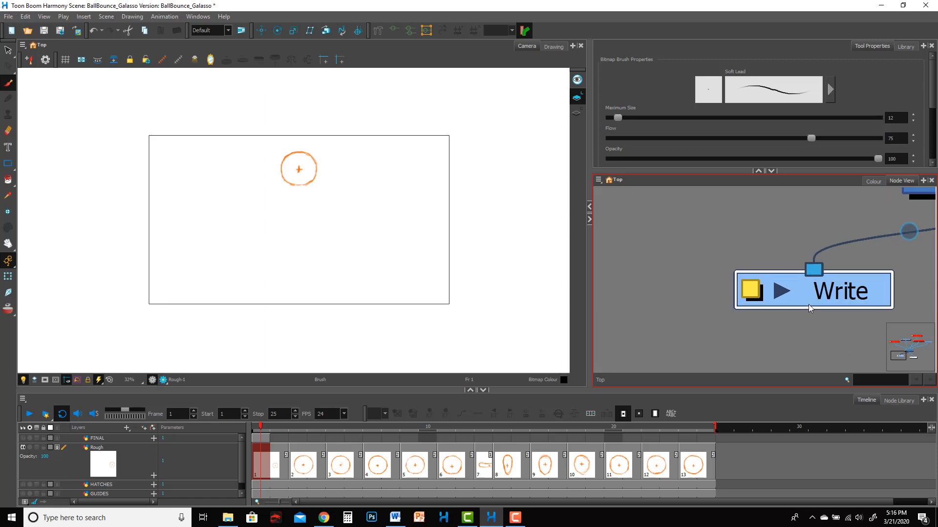
Step: Render the Write nodes for all 25 frames, overwriting the existing Ballbounce_Galasso.mov
{"action": "left_click", "coordinate": [6, 20]}
{"action": "mouse_move", "coordinate": [58, 158]}
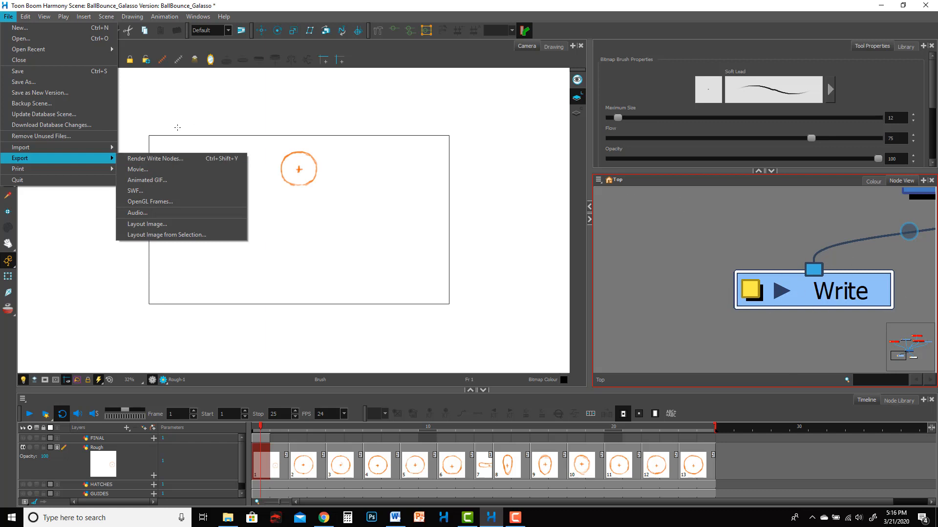
{"action": "left_click", "coordinate": [173, 158]}
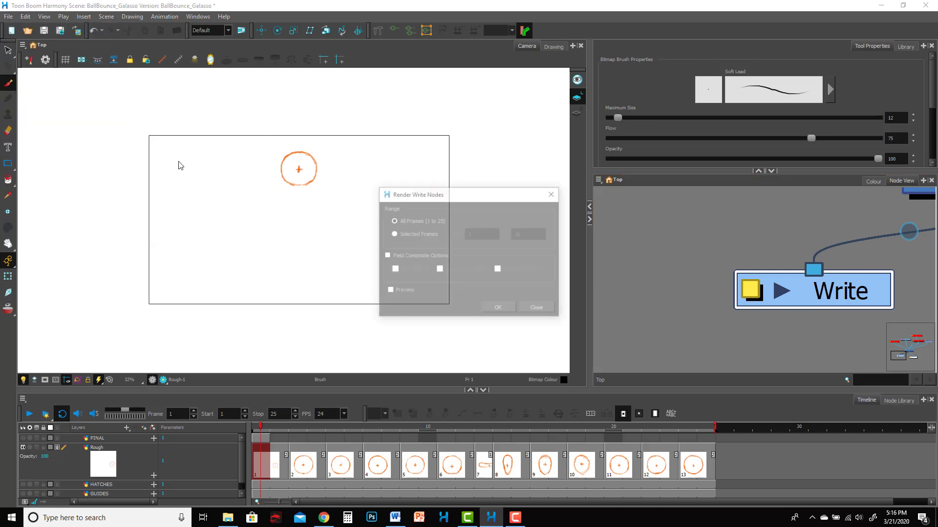
{"action": "left_click", "coordinate": [497, 310]}
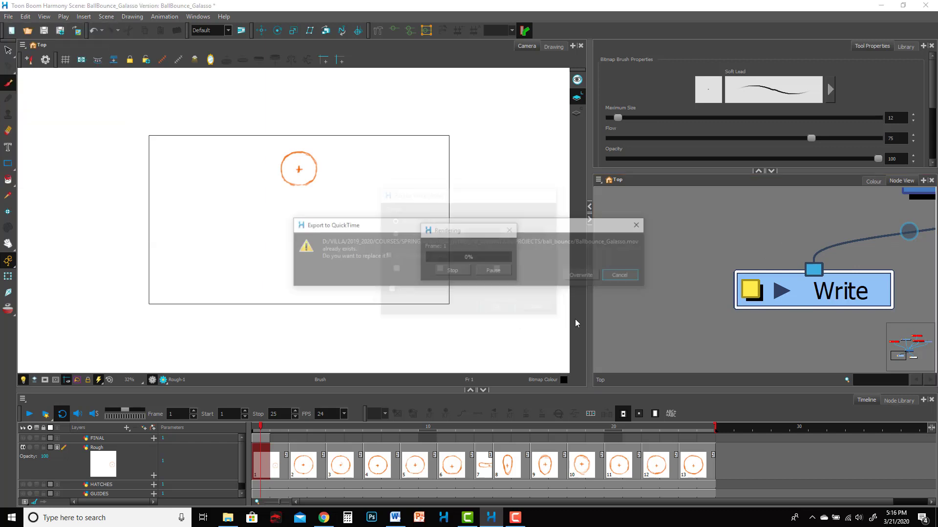
{"action": "left_click", "coordinate": [589, 277]}
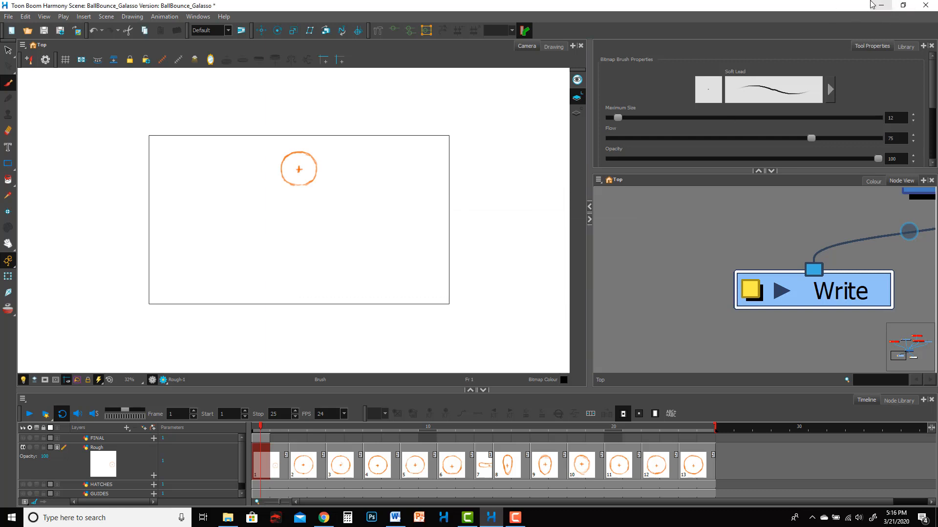
Step: Switch from Harmony to File Explorer showing the 272 KB Ballbounce_Galasso movie in ball_bounce
{"action": "left_click", "coordinate": [879, 6]}
{"action": "left_click", "coordinate": [228, 518]}
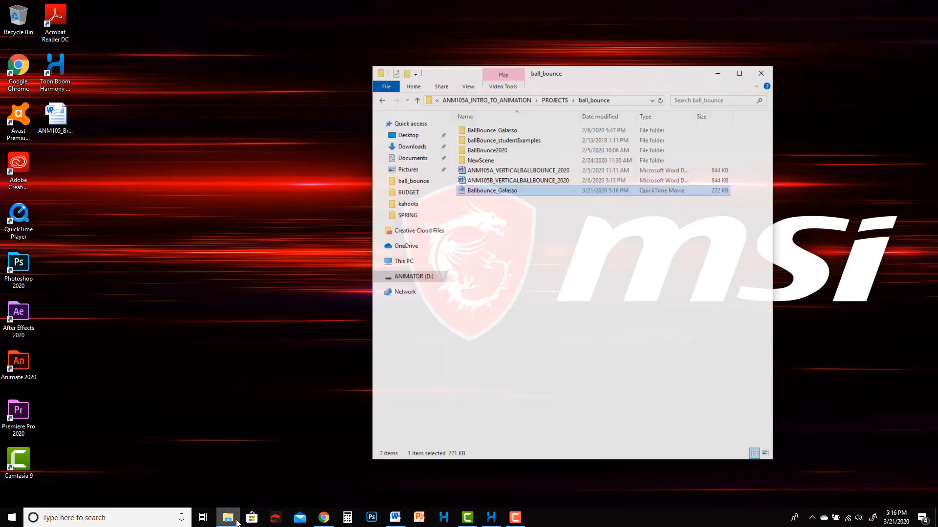